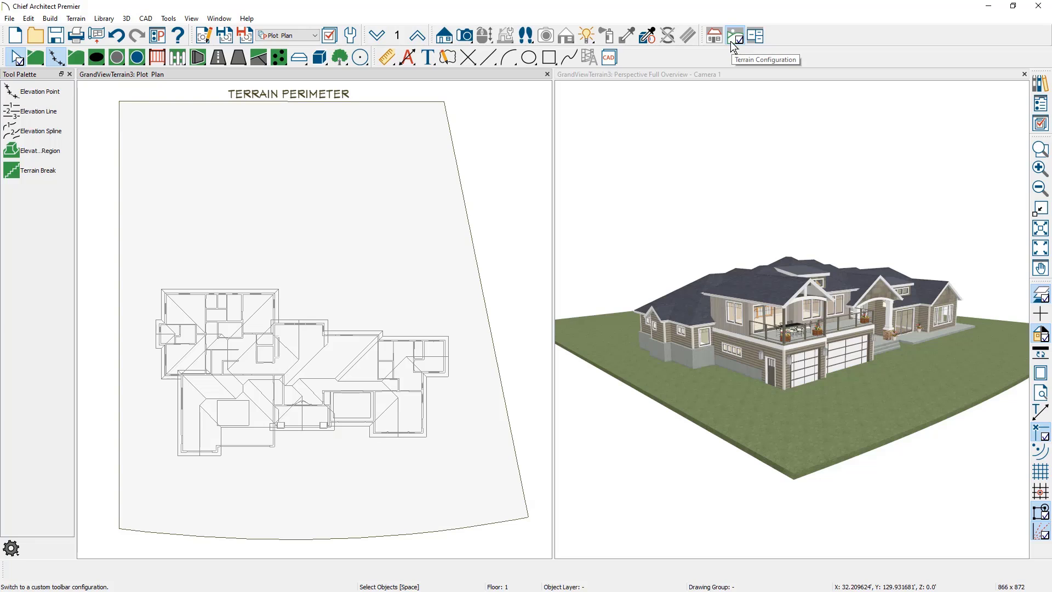
Draw an elevation line marked 0 from the perimeter's top-left corner to its right end.
click(61, 61)
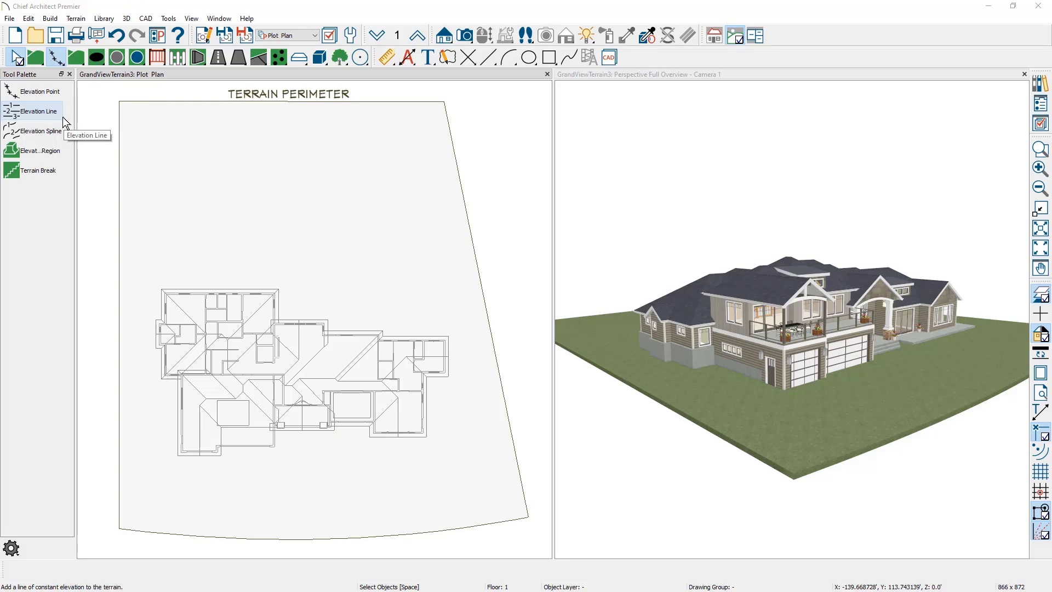
click(37, 116)
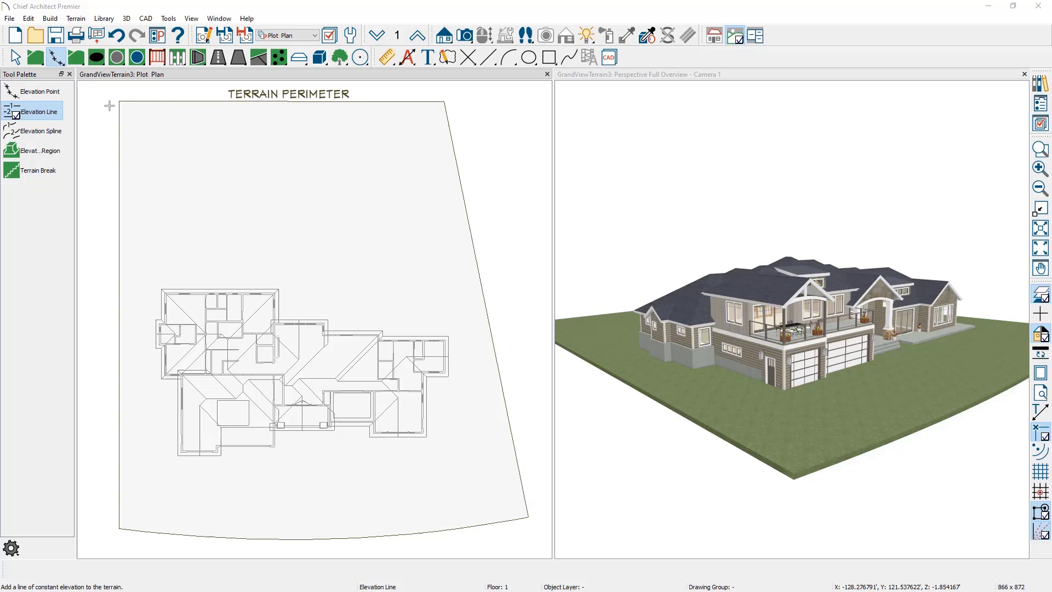
click(119, 101)
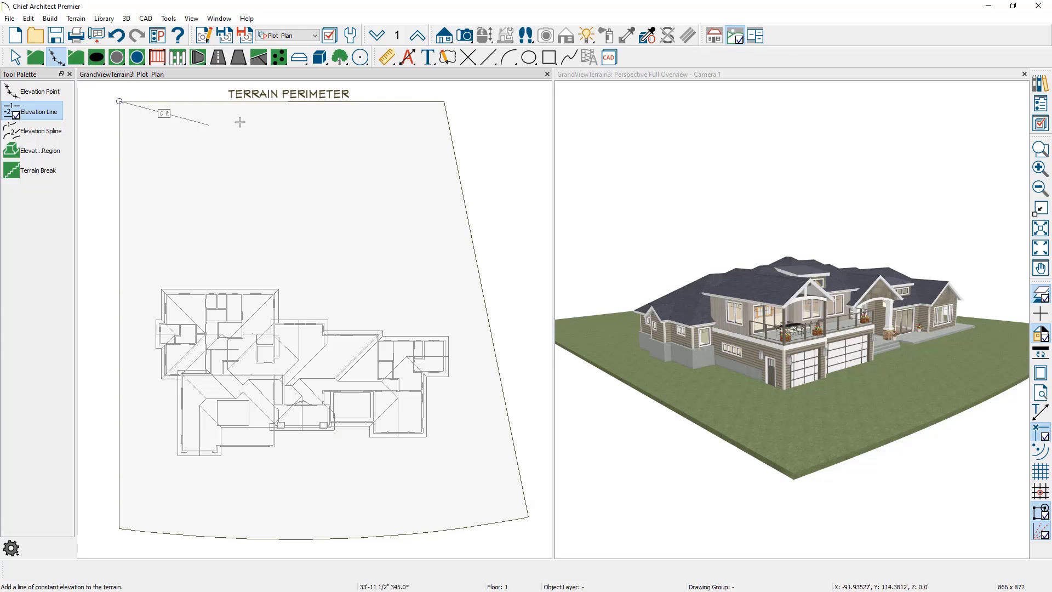
double_click(463, 129)
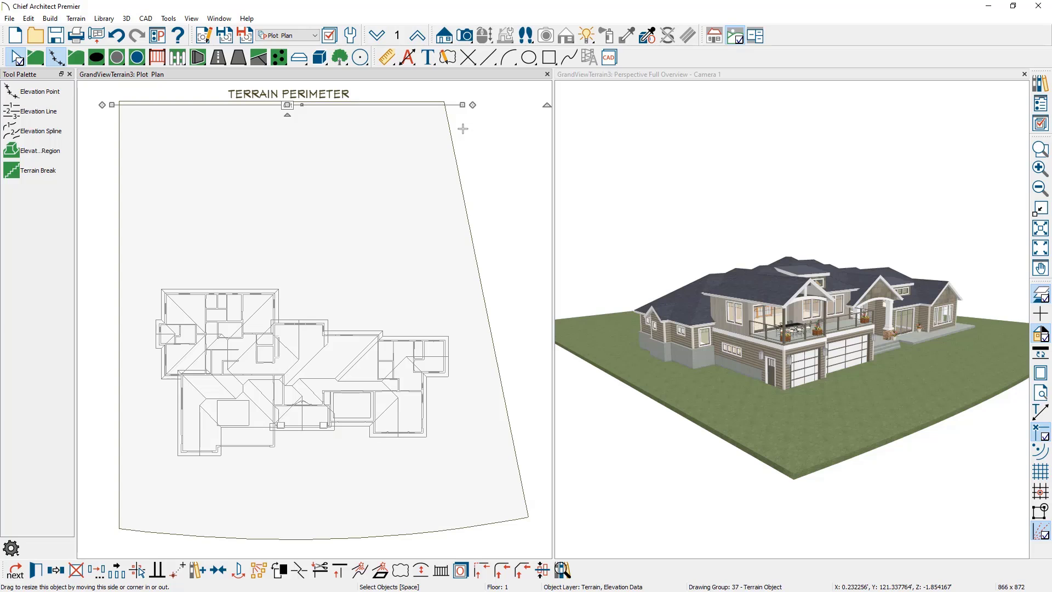
click(463, 129)
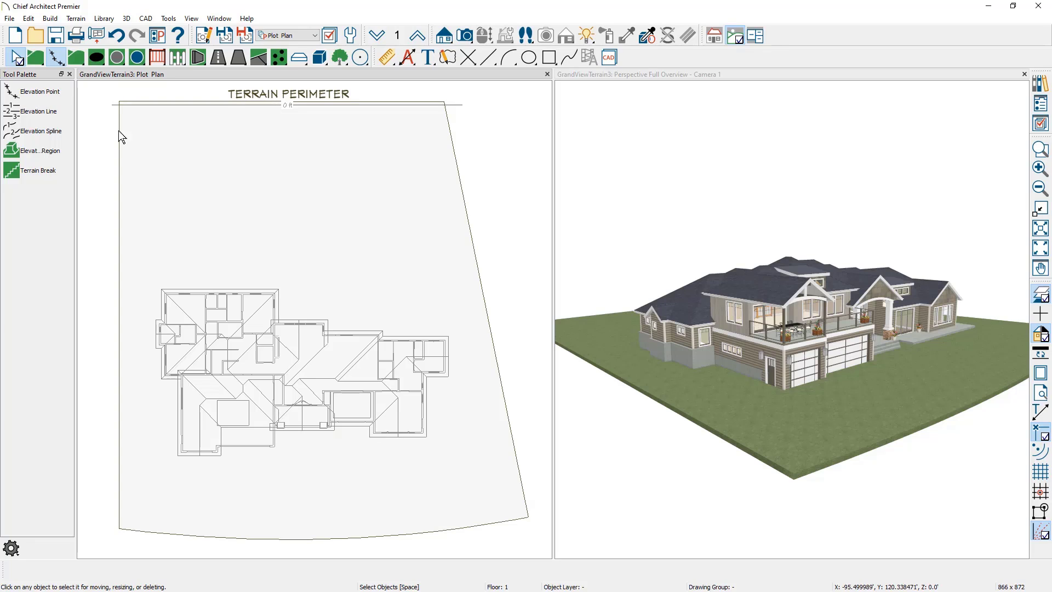
Draw an elevation line along the lot's bottom edge and enter -36' as its elevation.
click(45, 117)
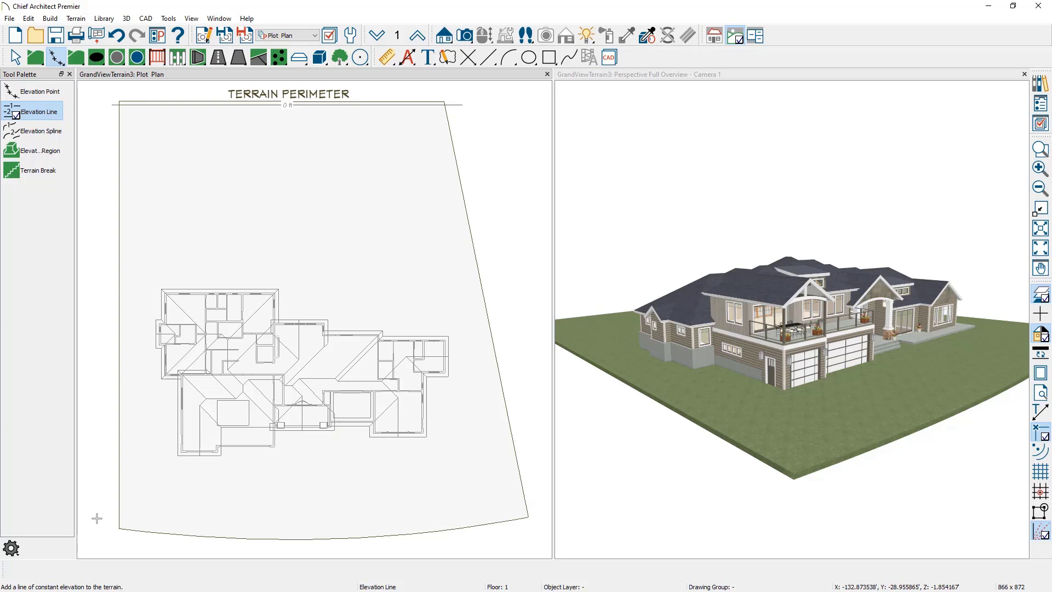
mouse_move(98, 520)
mouse_down()
mouse_move(547, 545)
mouse_move(535, 549)
mouse_up()
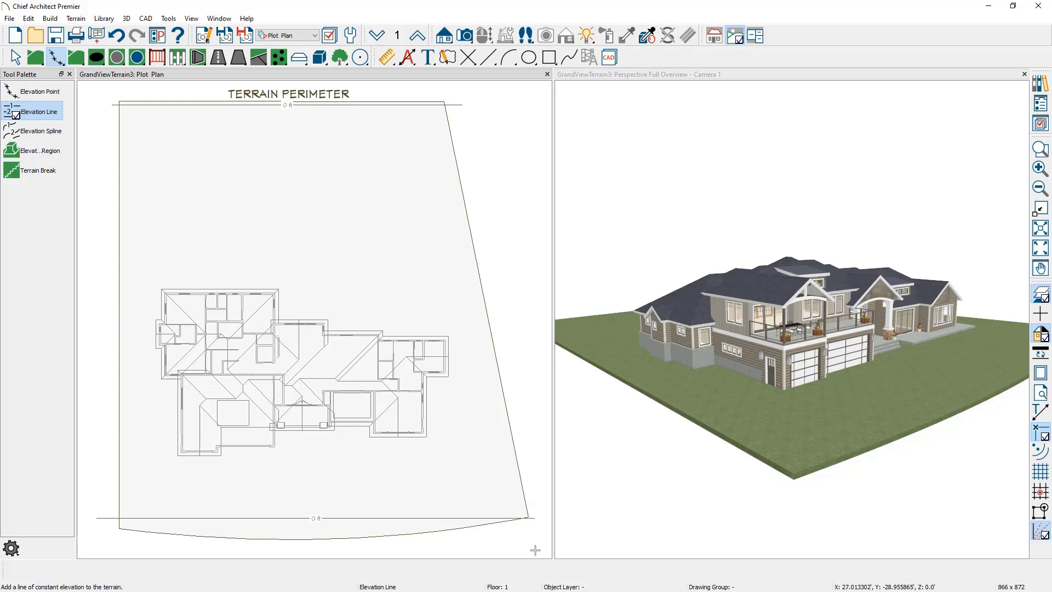
click(427, 518)
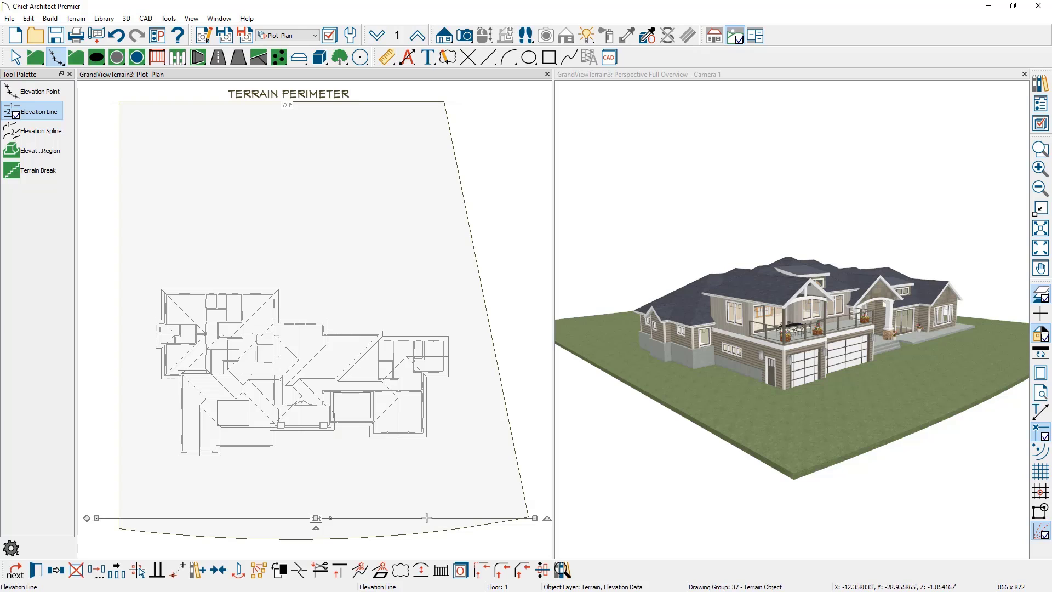
double_click(427, 518)
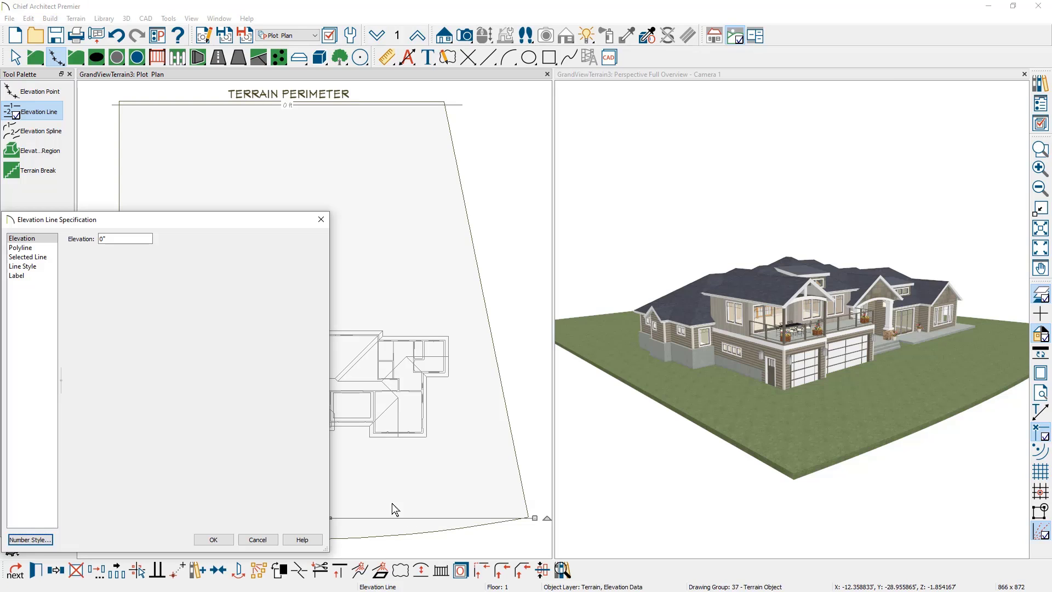
click(119, 239)
drag(119, 239, 81, 241)
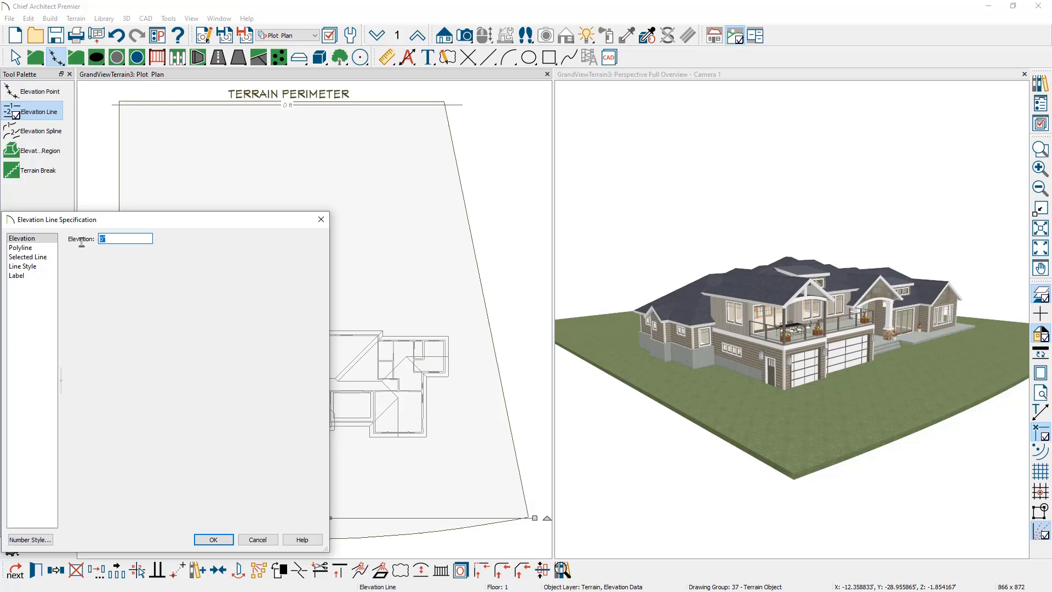
text(36)
text(-)
Apply the -36' bottom elevation so the terrain slopes downhill, and bring up the Build Terrain tools.
click(202, 540)
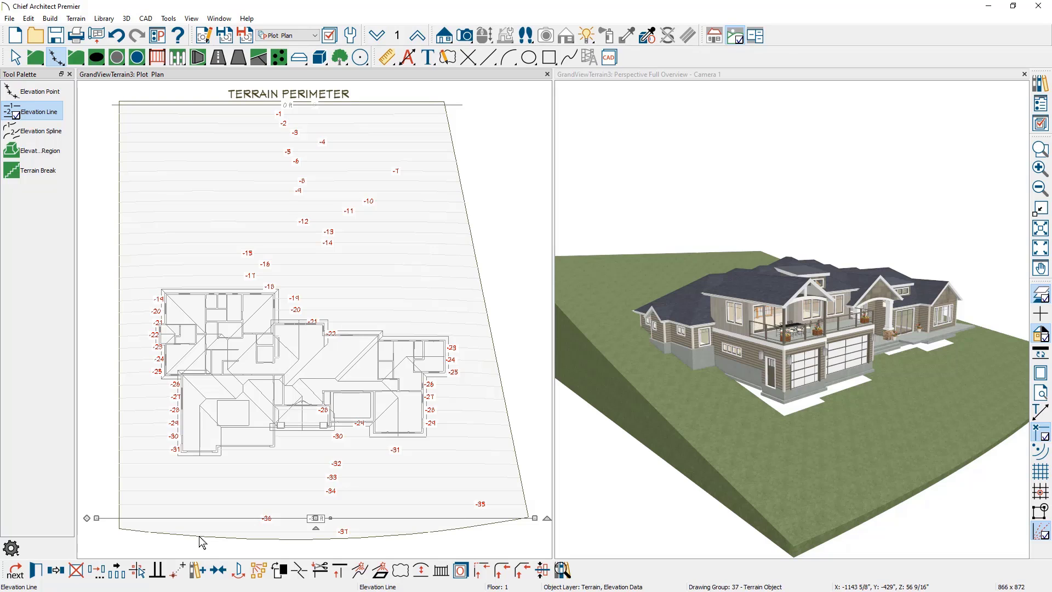
click(35, 58)
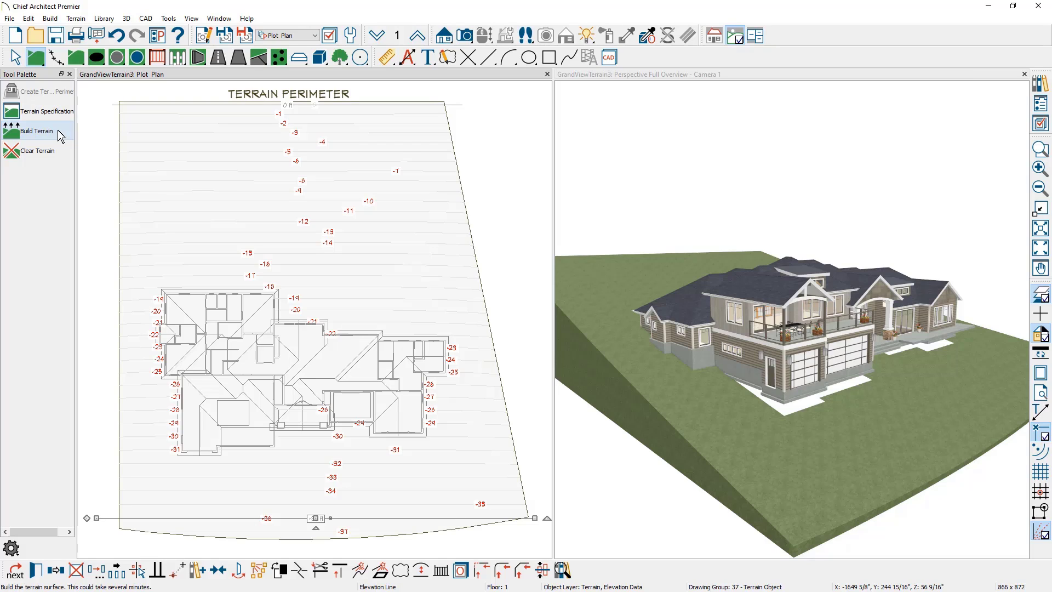
Draw a rectangular elevation region enclosing the entire house.
click(56, 57)
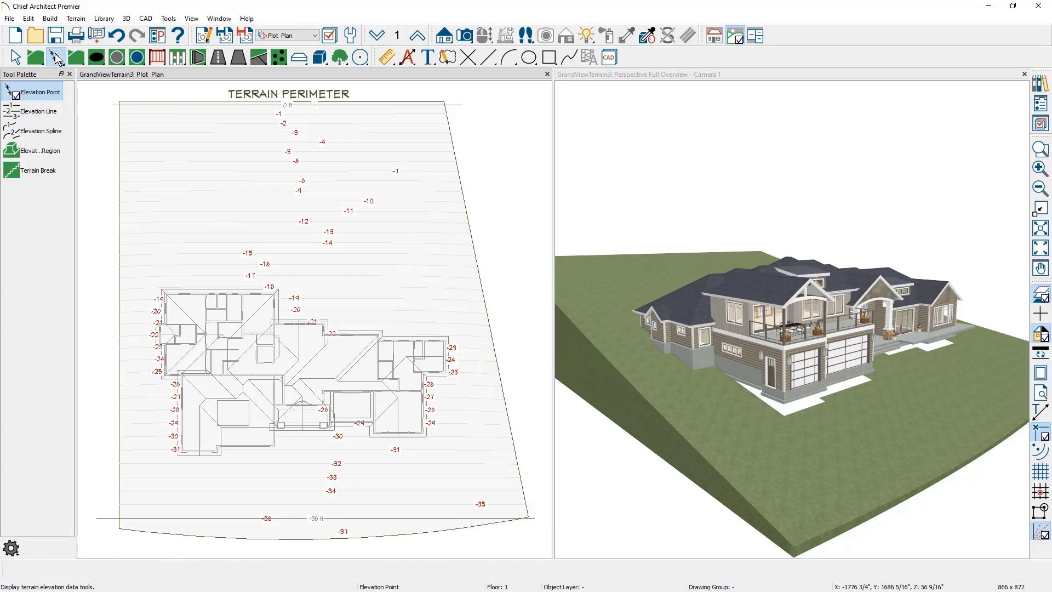
click(59, 155)
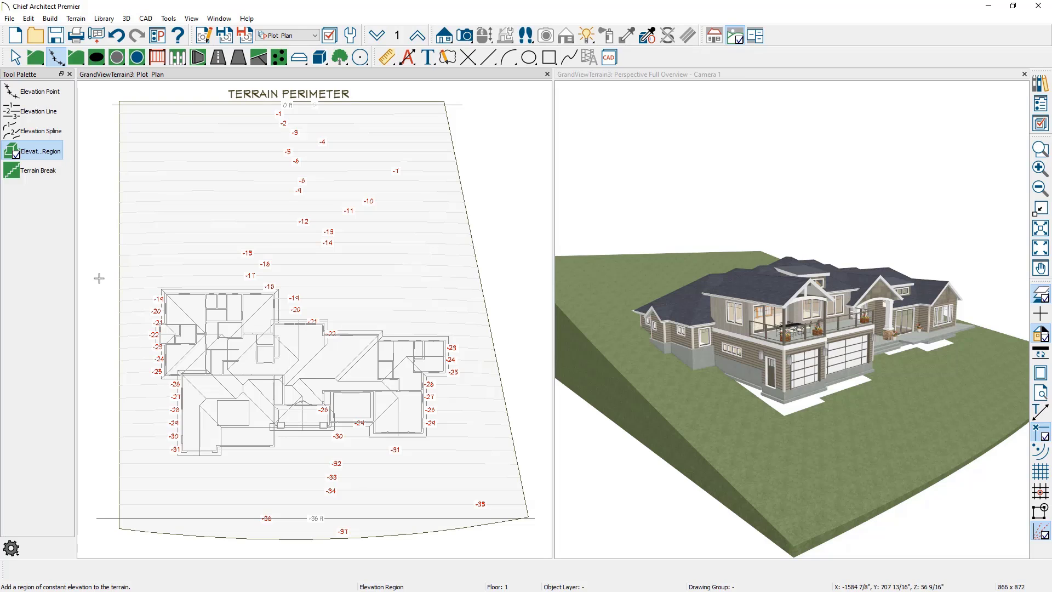
drag(102, 282, 529, 443)
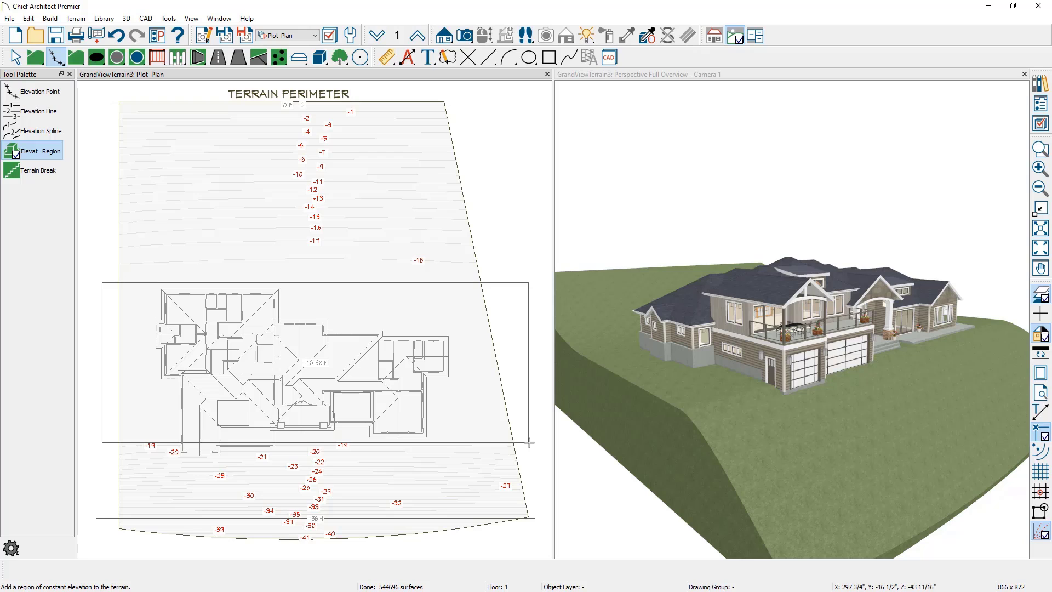
Switch the elevation region's number style to Decimal Feet.
double_click(528, 443)
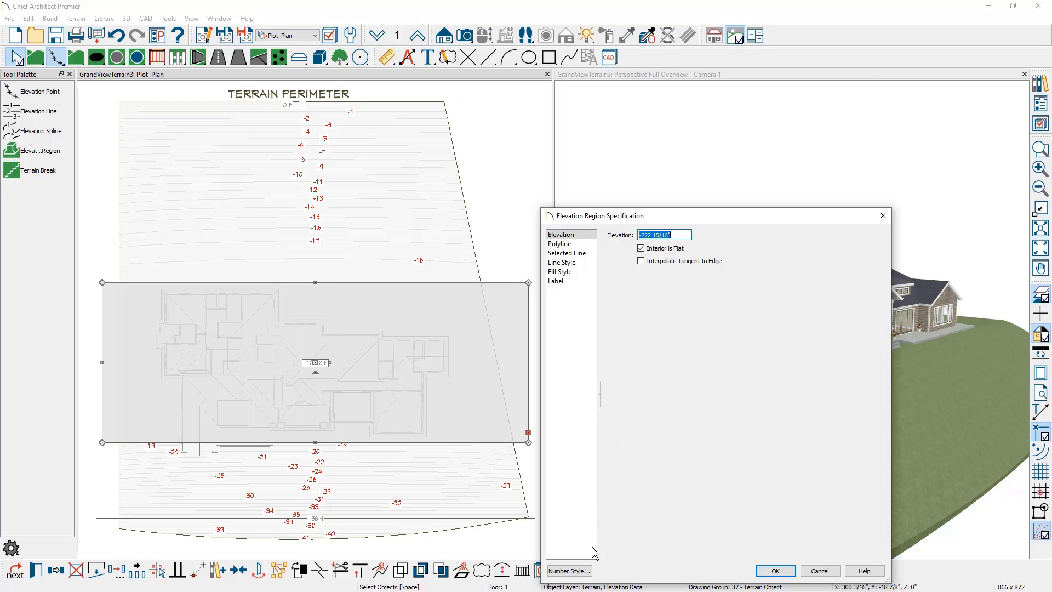
click(585, 573)
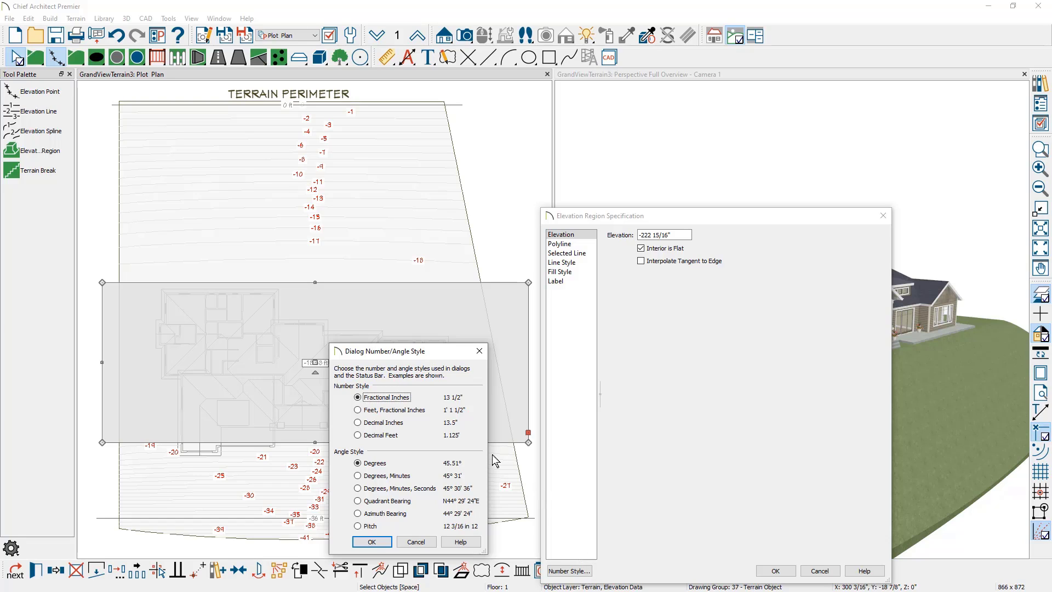
click(376, 436)
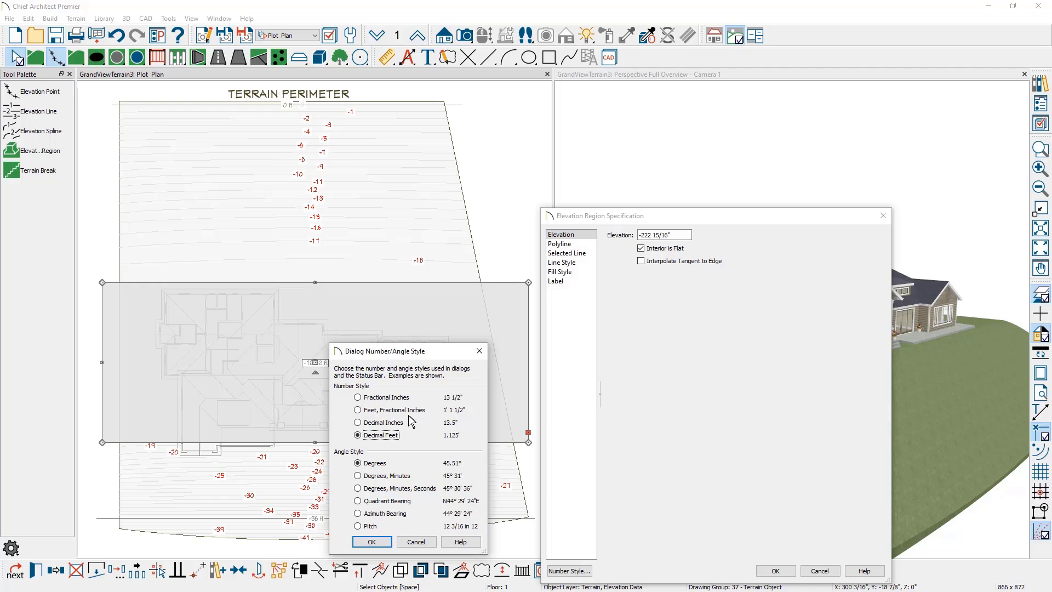
click(386, 543)
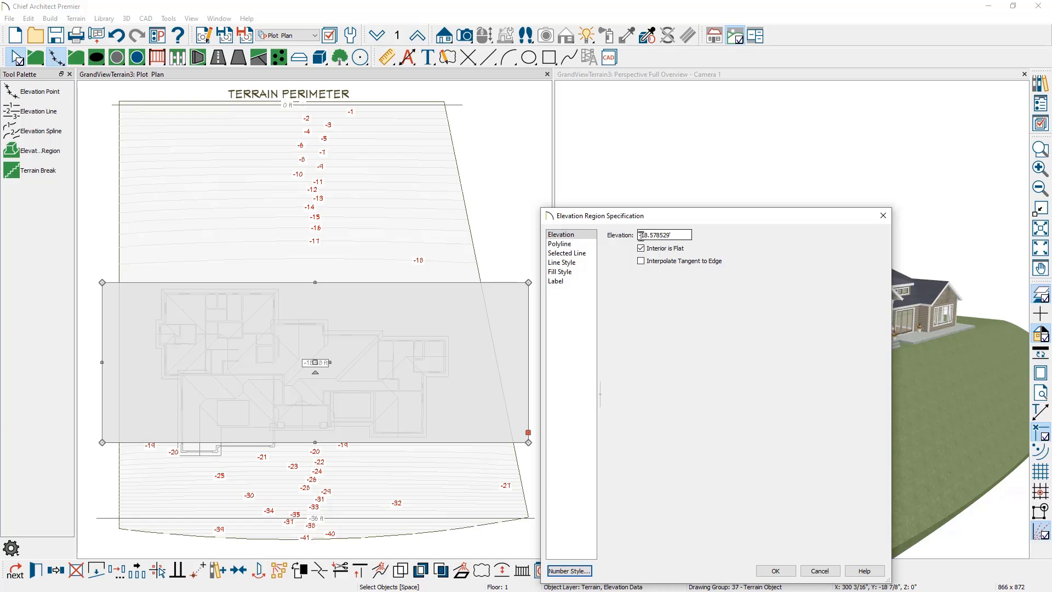
Set the house region's flat elevation to -24 ft.
drag(640, 235, 688, 237)
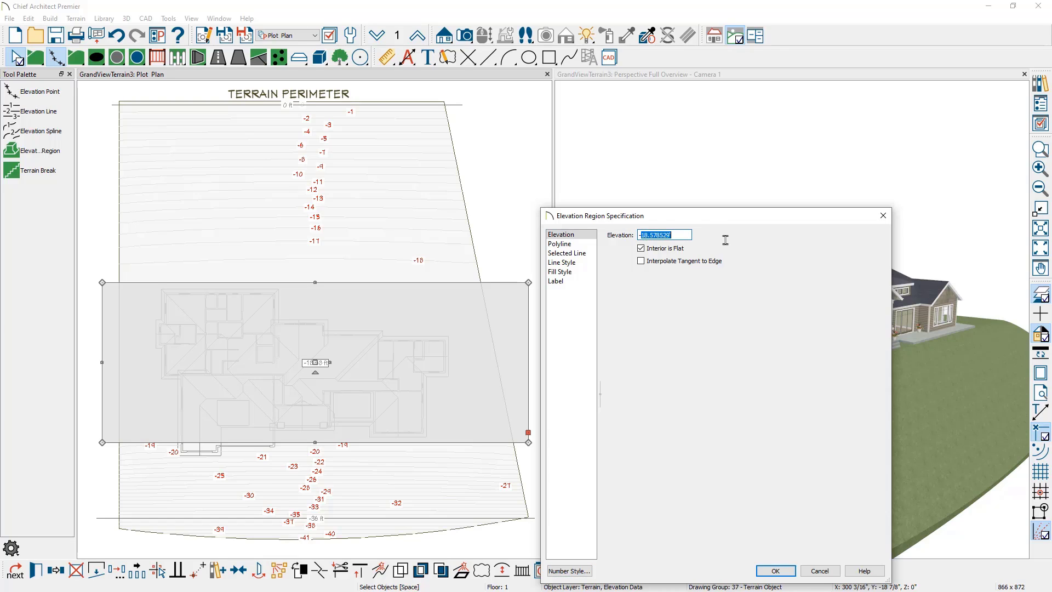
text(-24)
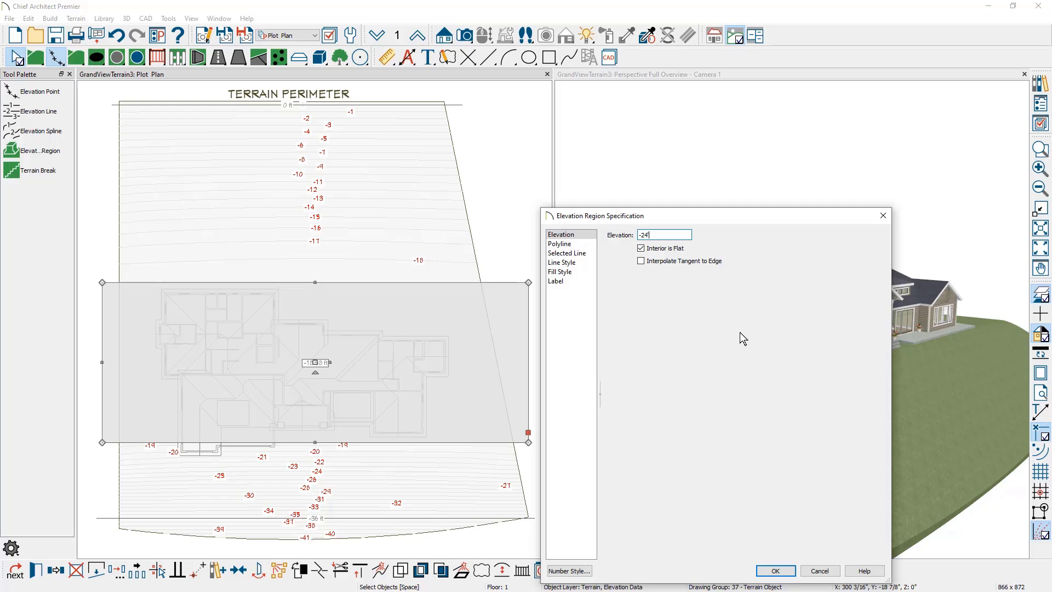
click(774, 571)
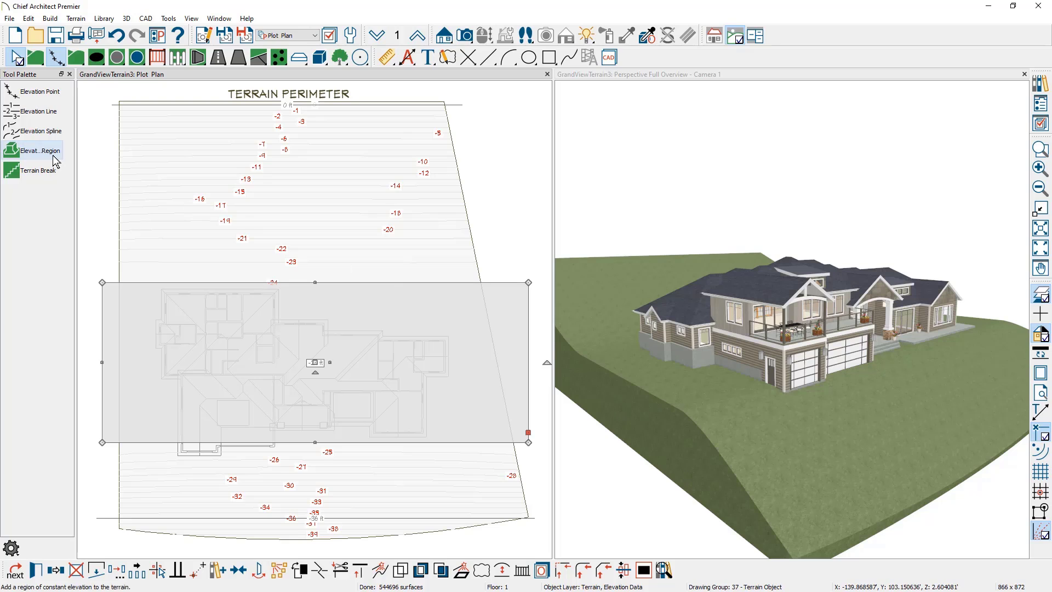
Draw a thin elevation region below the house and set its elevation to -25 ft.
click(34, 151)
scroll(96, 477, up, 3)
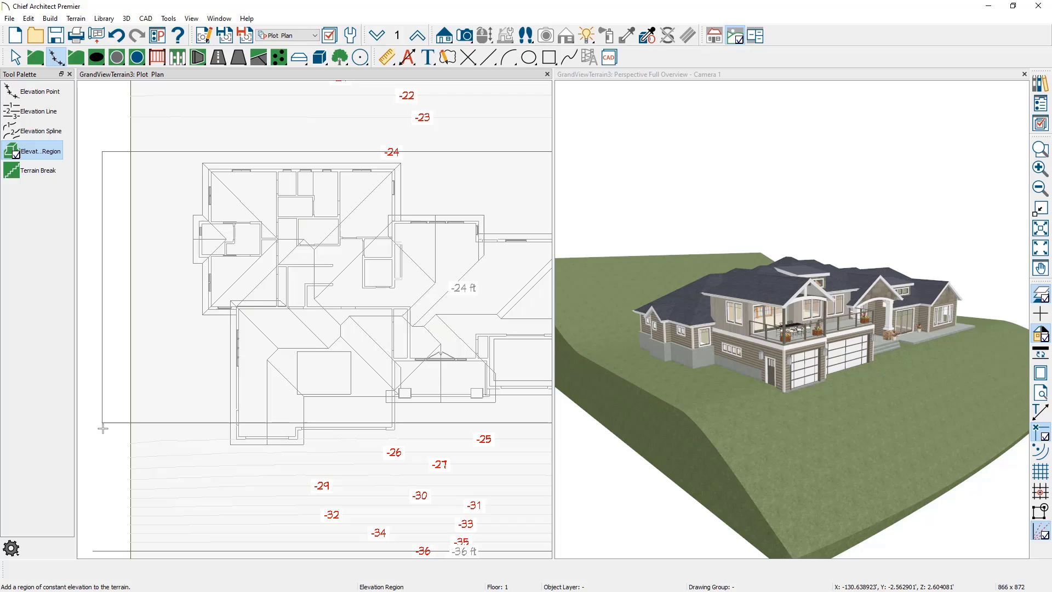
drag(101, 426, 419, 454)
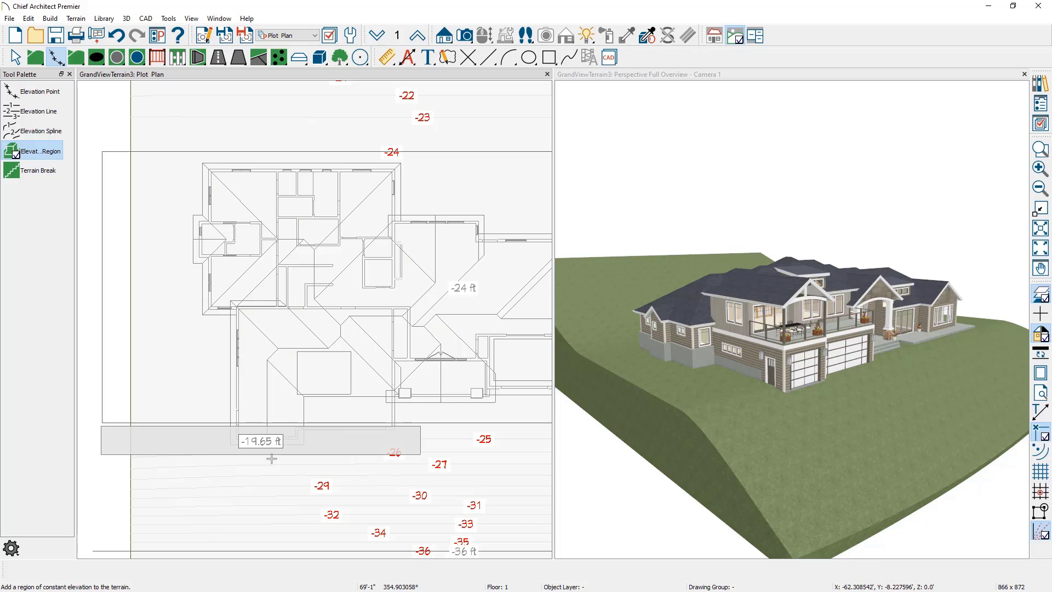
key(space)
double_click(136, 441)
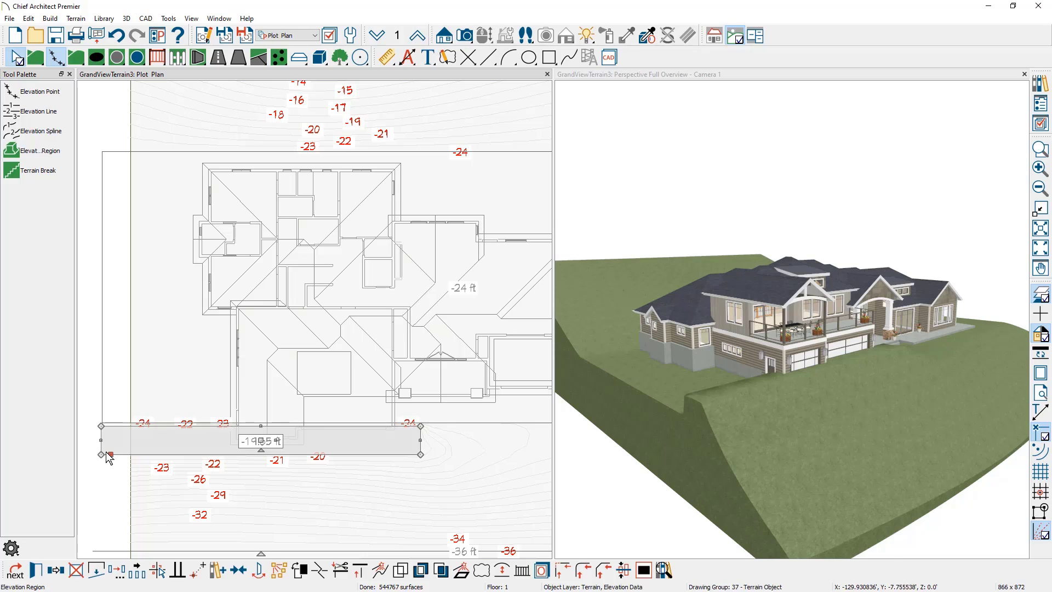
text(-25)
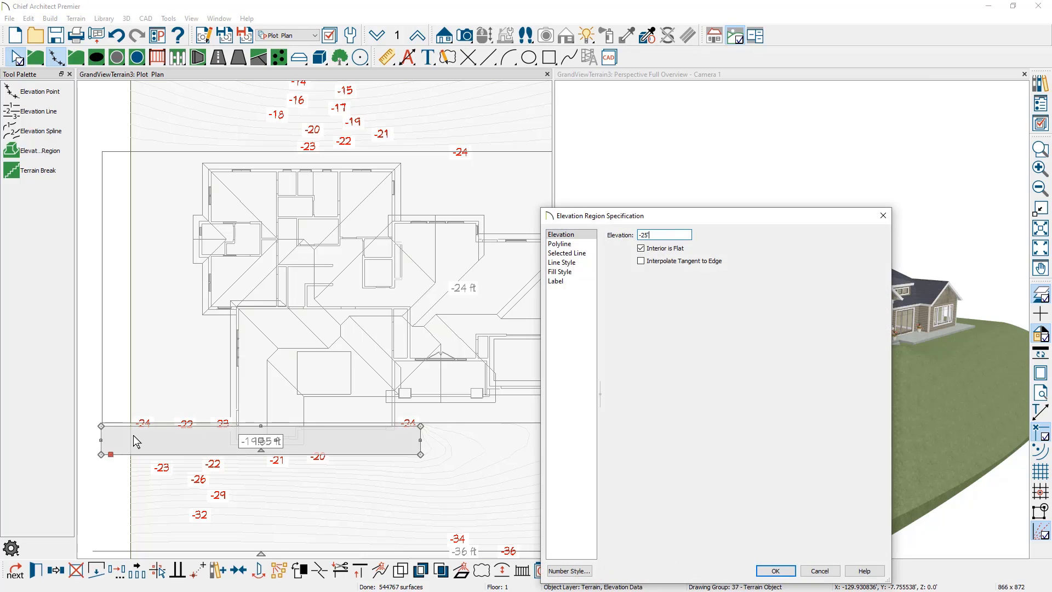
key(Return)
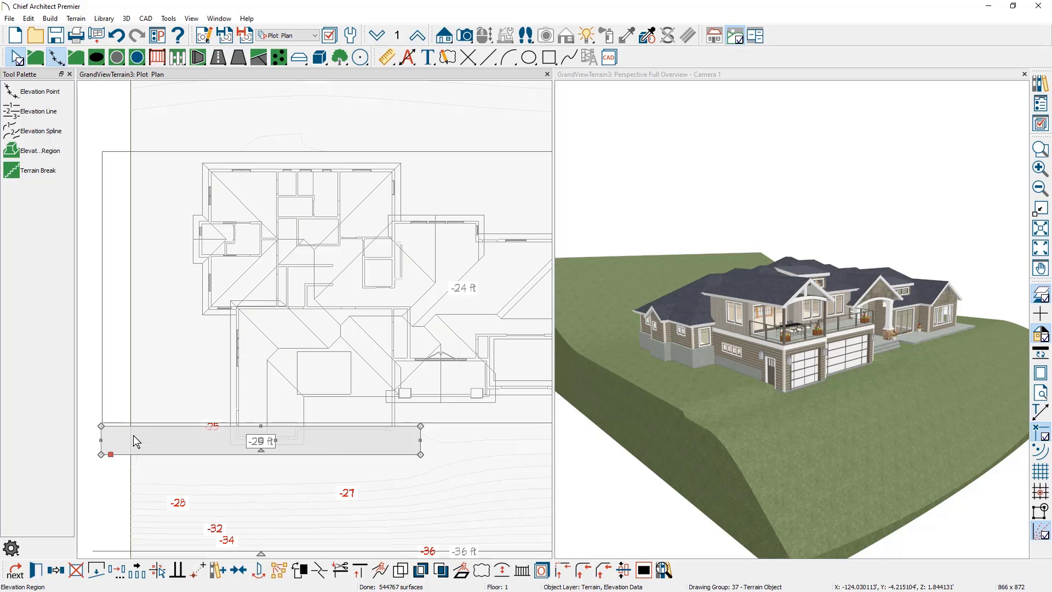
scroll(739, 382, up, 5)
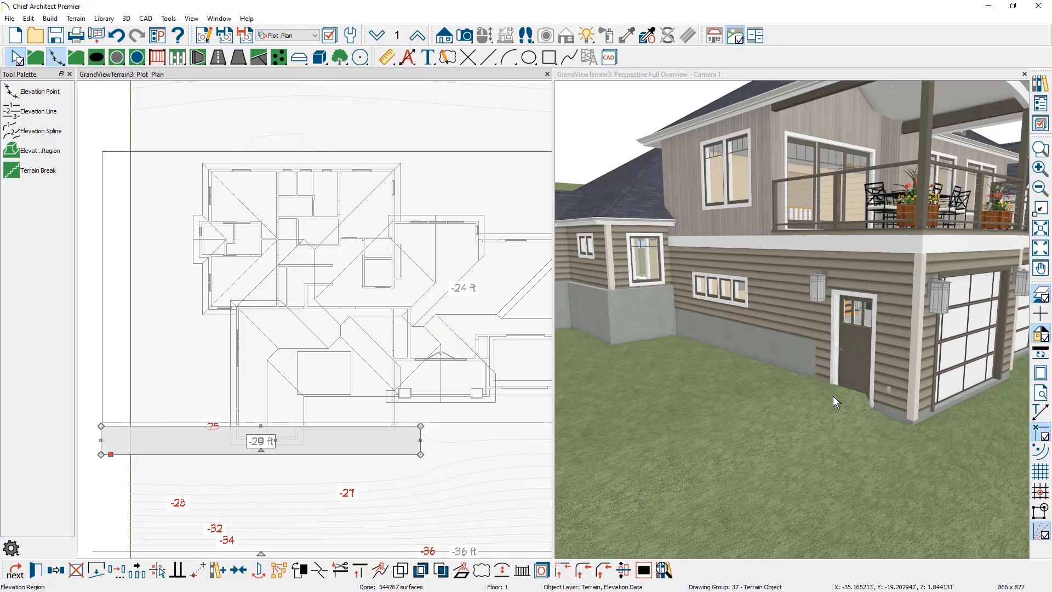
Drag the -24 ft house region's bottom edge up, leaving a gap above the -25 ft region.
click(102, 383)
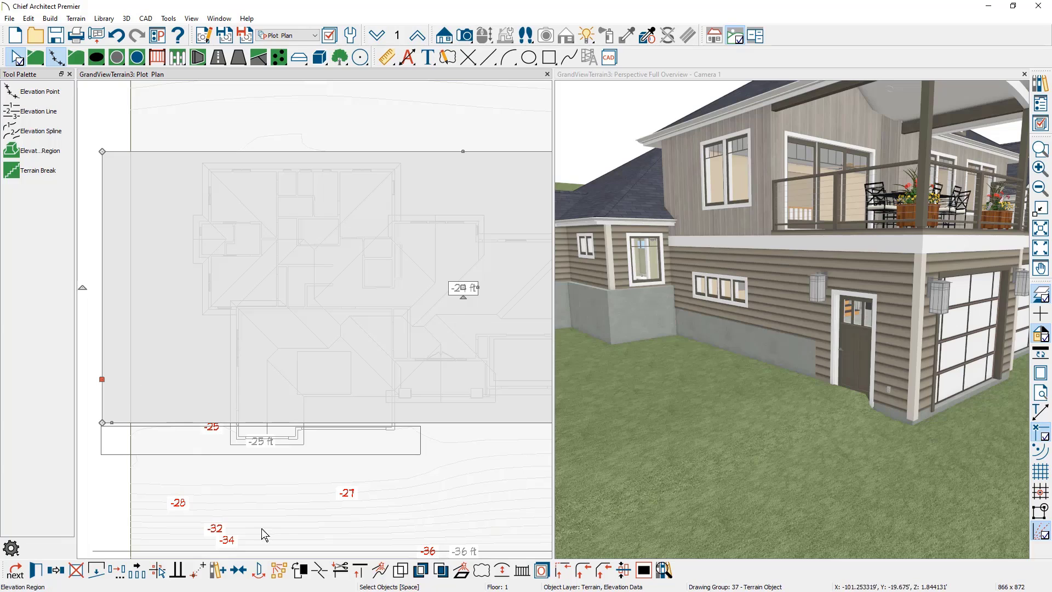
key(Escape)
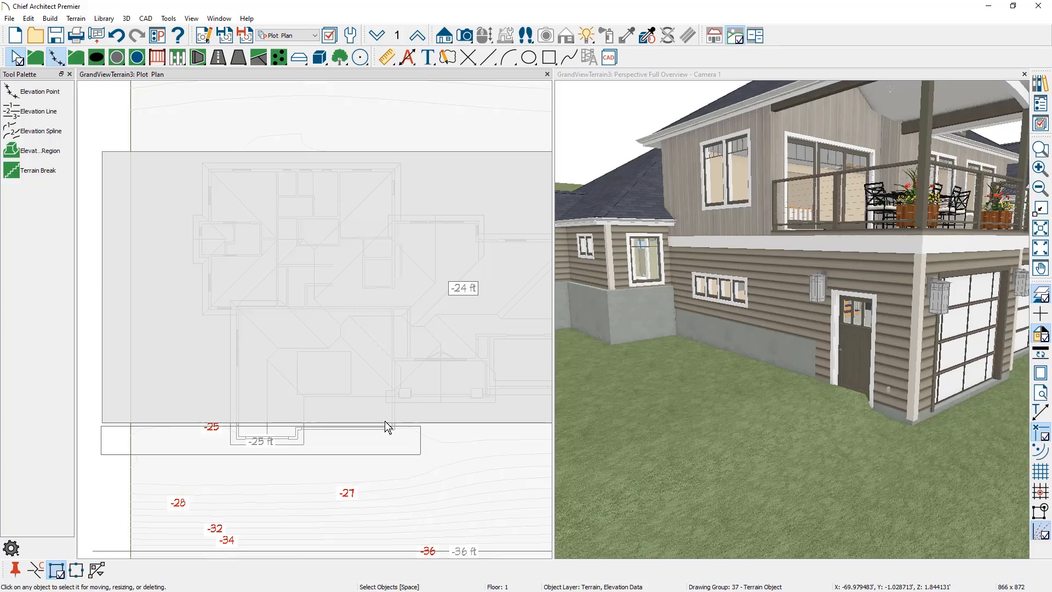
click(387, 423)
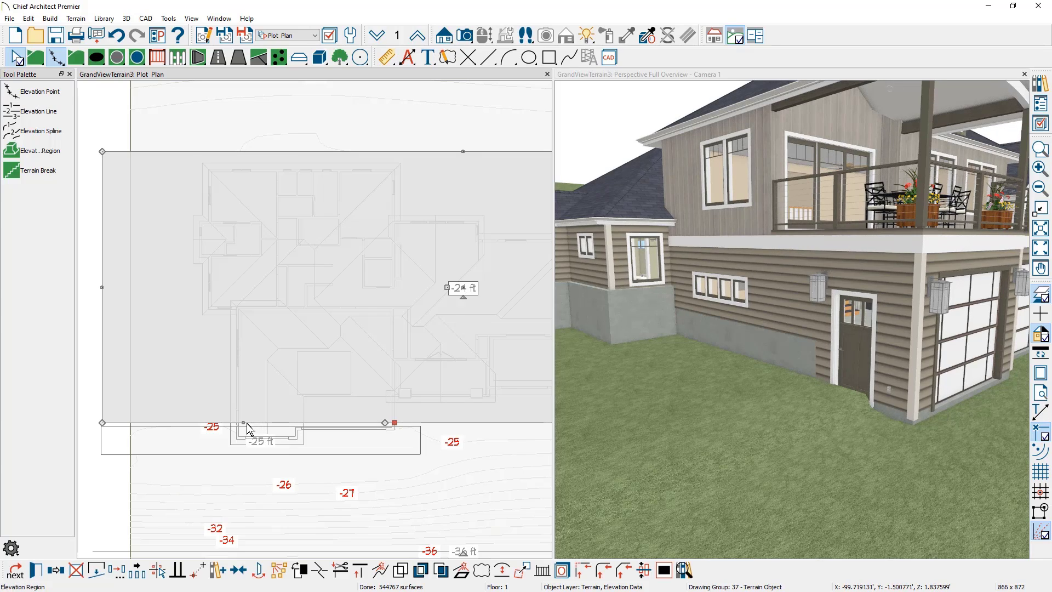
drag(244, 423, 249, 397)
Zoom out the plan and orbit the 3D camera to an aerial view of the sloped lot.
scroll(274, 308, down, 2)
scroll(330, 307, down, 3)
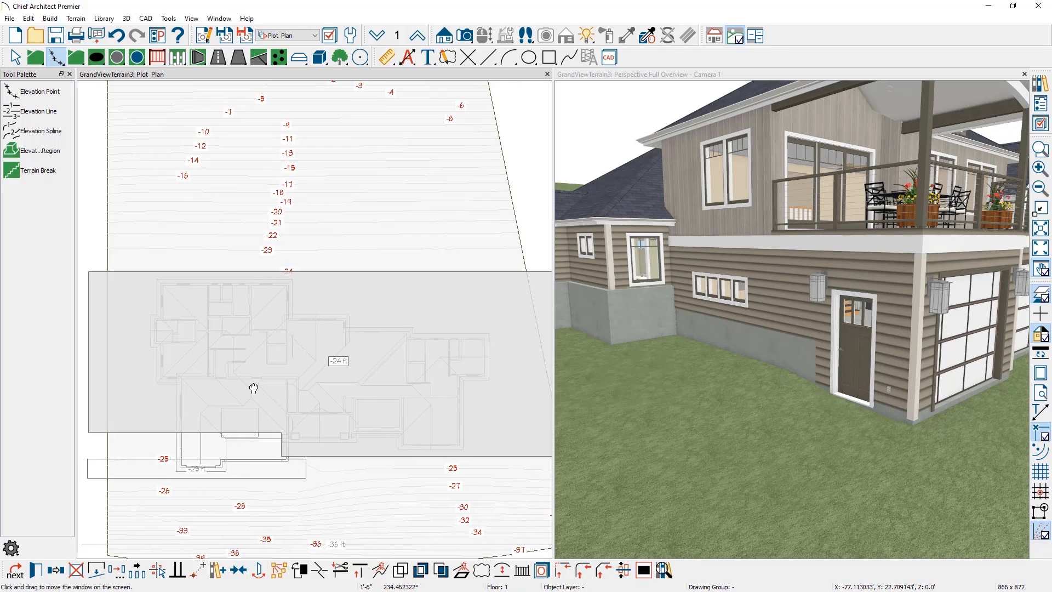
click(674, 77)
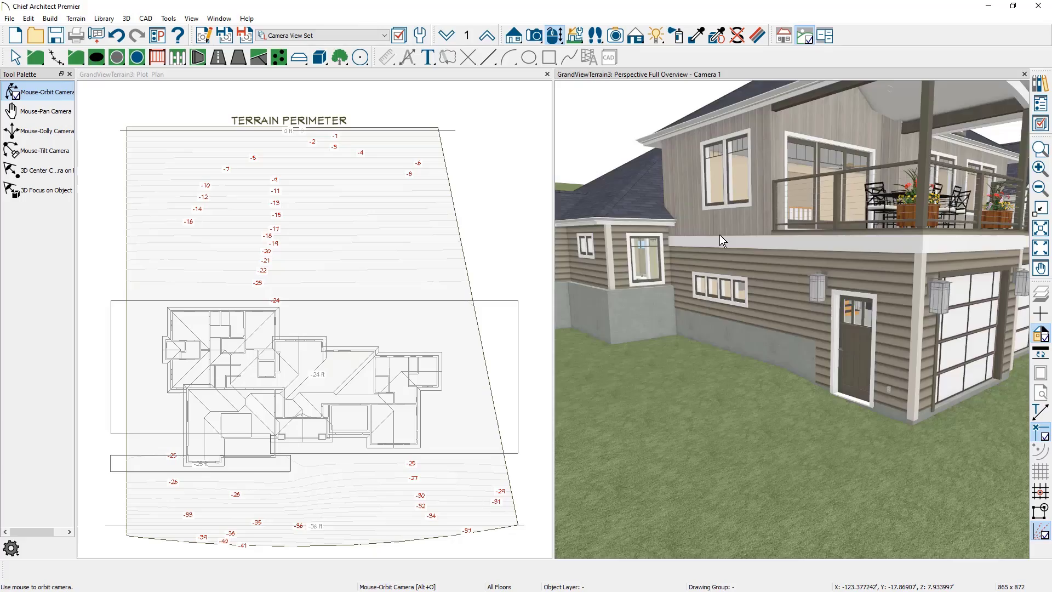
drag(719, 234, 826, 291)
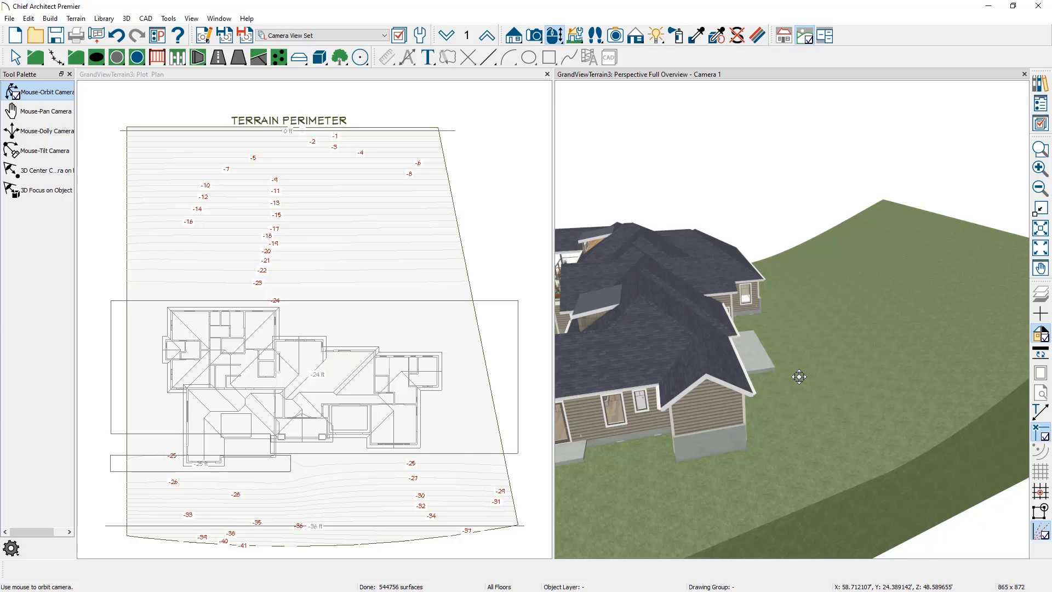
Draw a straight terrain wall, discard the first attempt, and redraw it down the lot's right side.
click(322, 80)
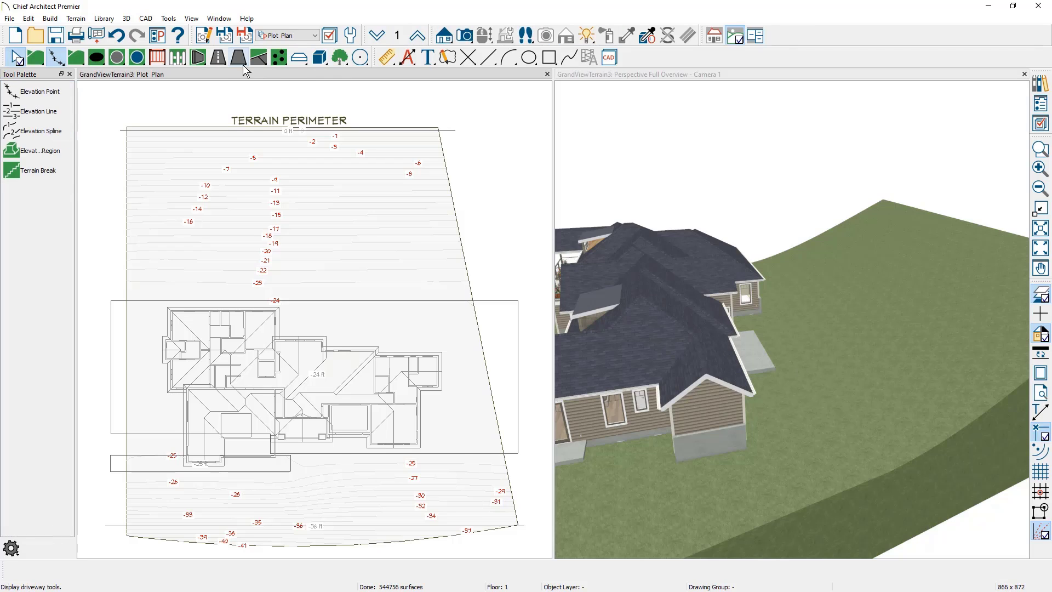
click(197, 59)
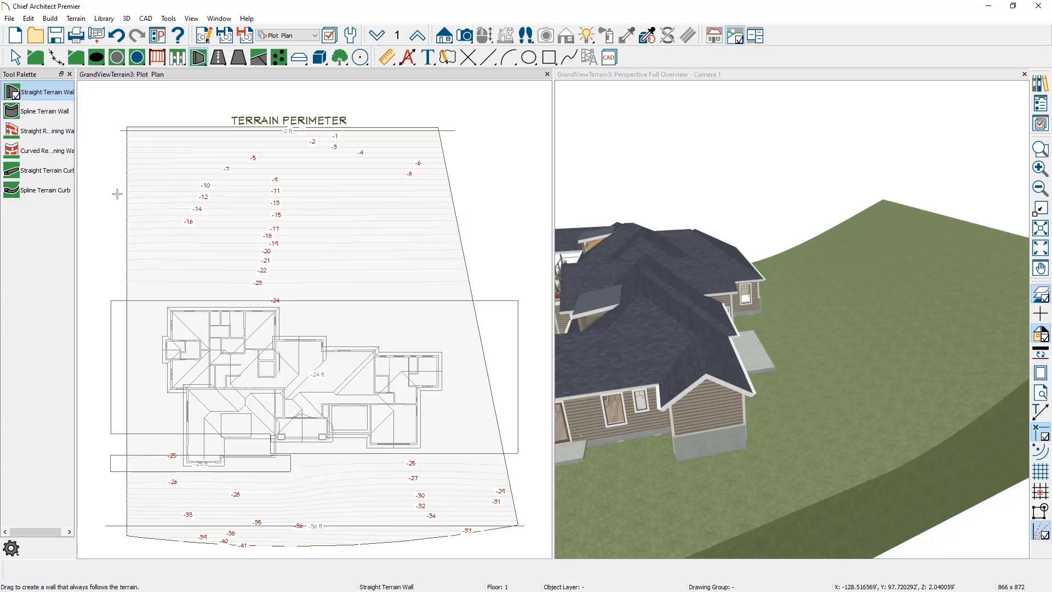
drag(106, 216, 477, 215)
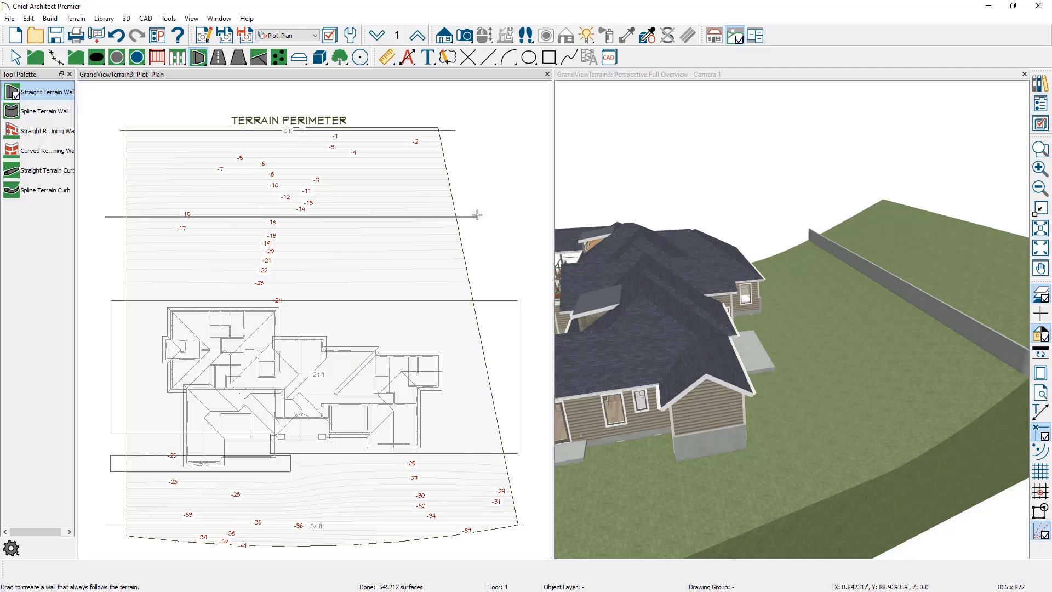
drag(477, 214, 476, 215)
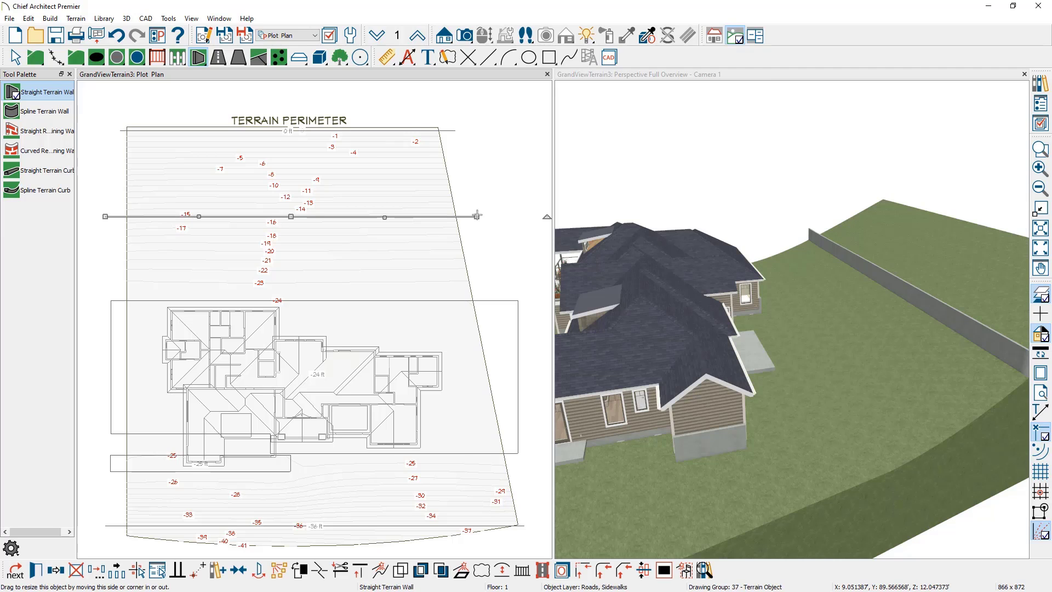
key(Delete)
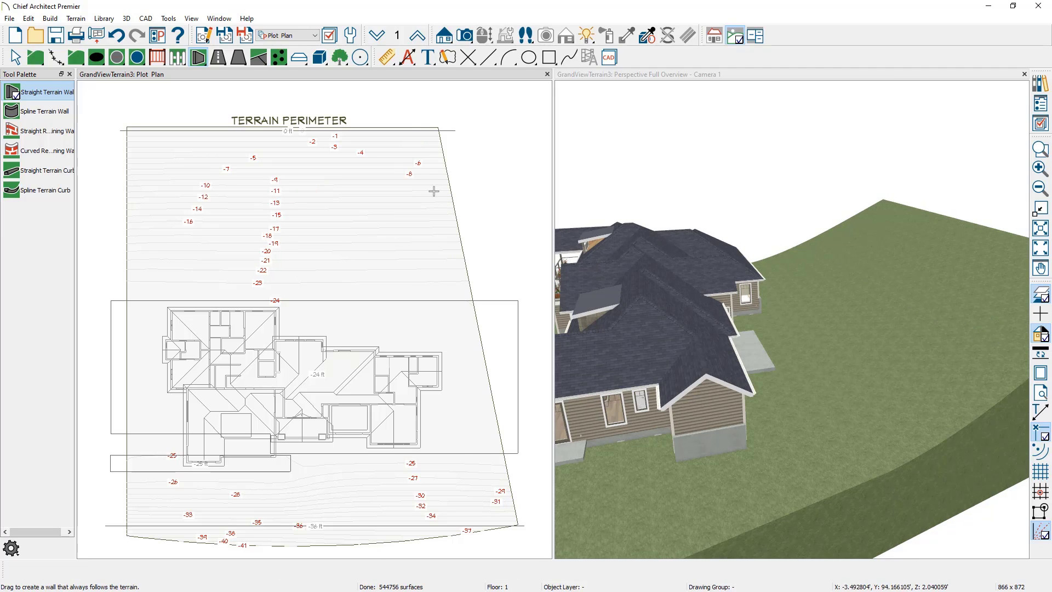
drag(429, 144, 452, 268)
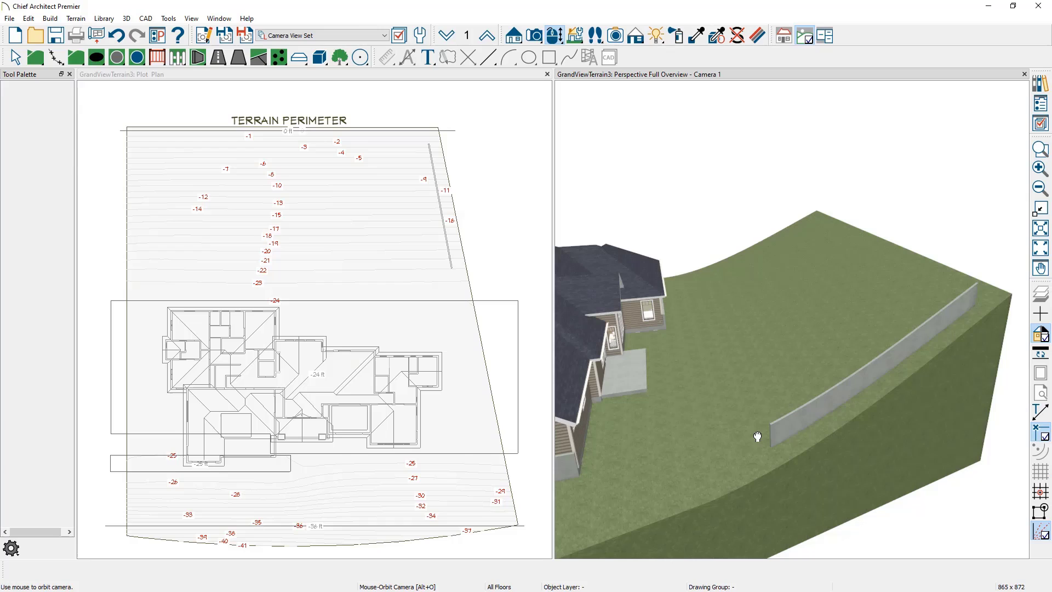
click(759, 434)
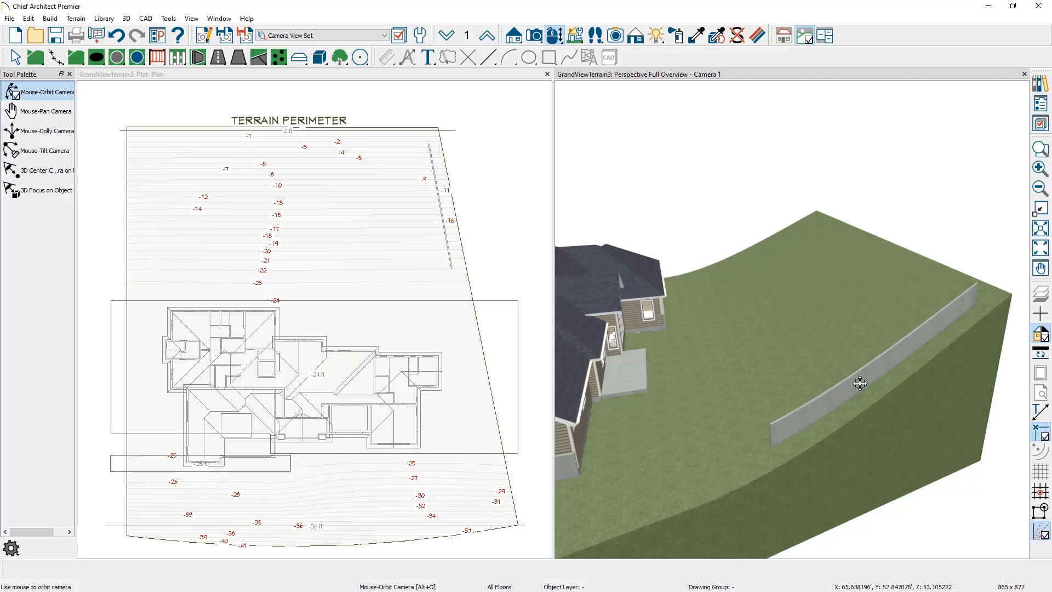
Delete the terrain wall and draw a straight retaining wall across the lot above the house.
click(859, 383)
key(Delete)
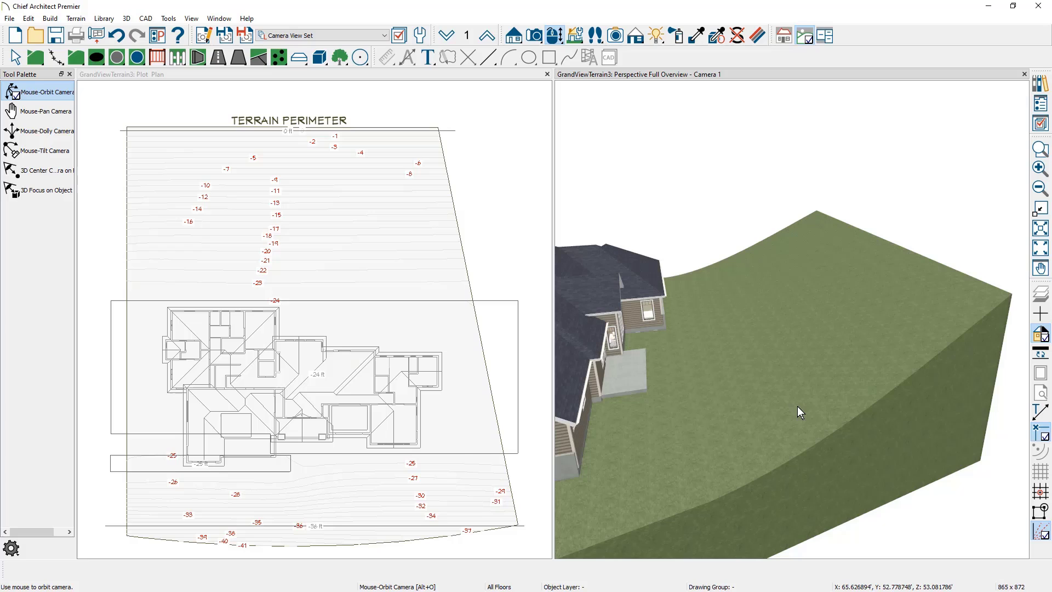
click(432, 82)
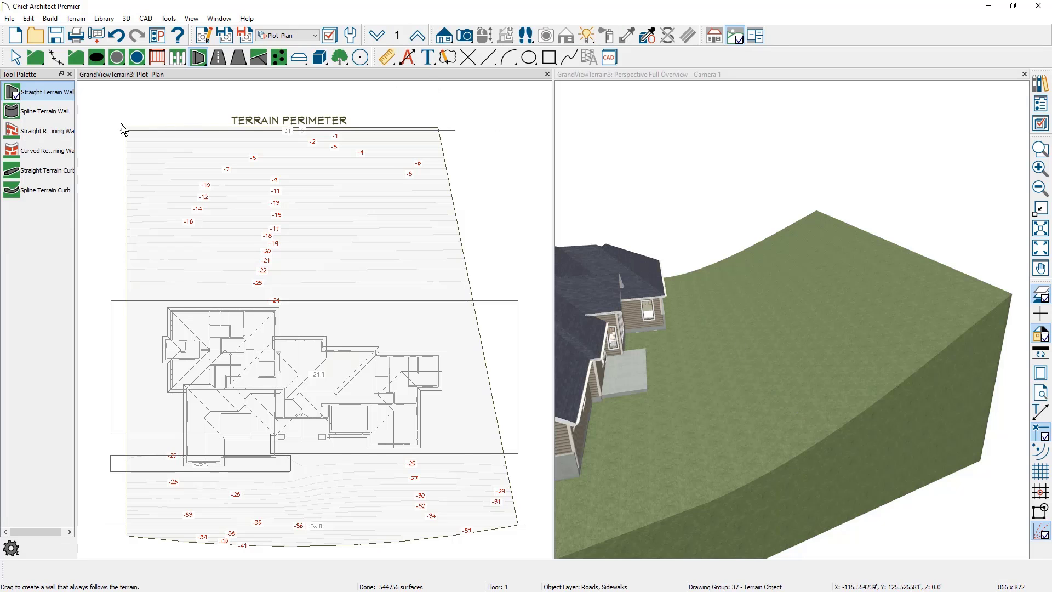
click(58, 132)
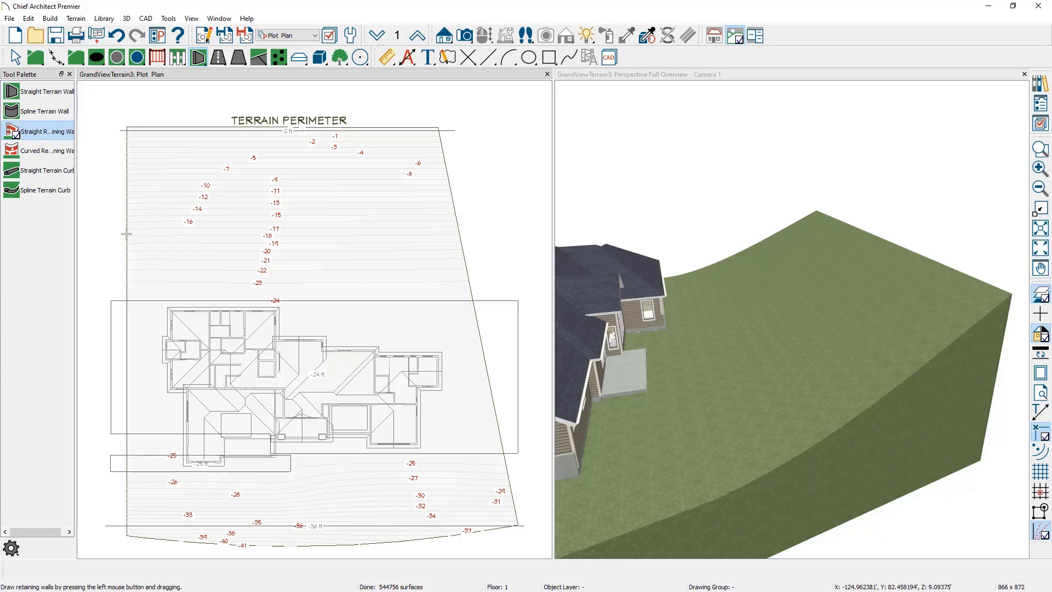
drag(127, 229, 455, 231)
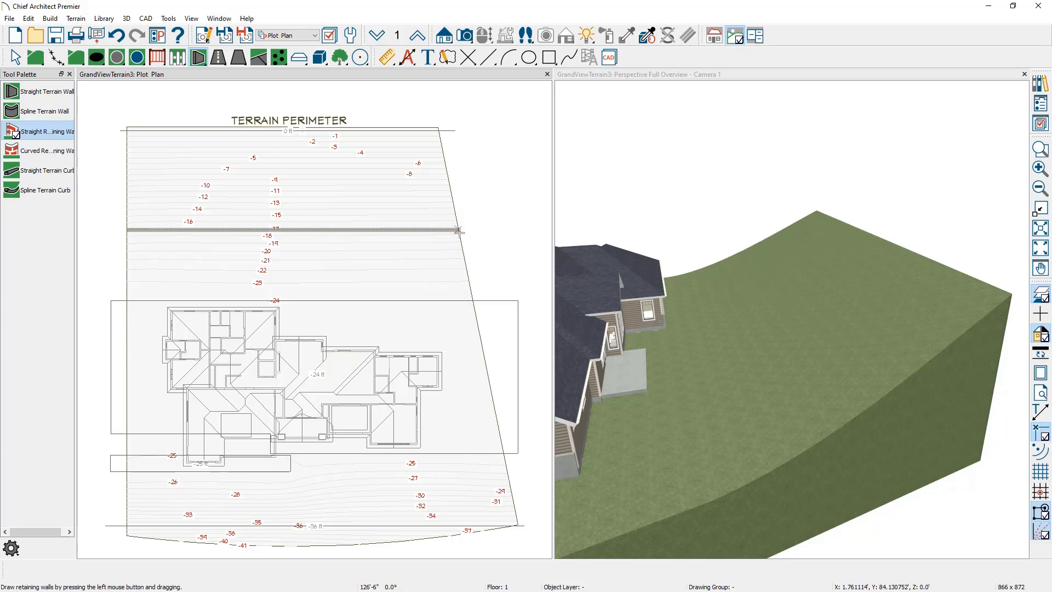
drag(458, 231, 458, 230)
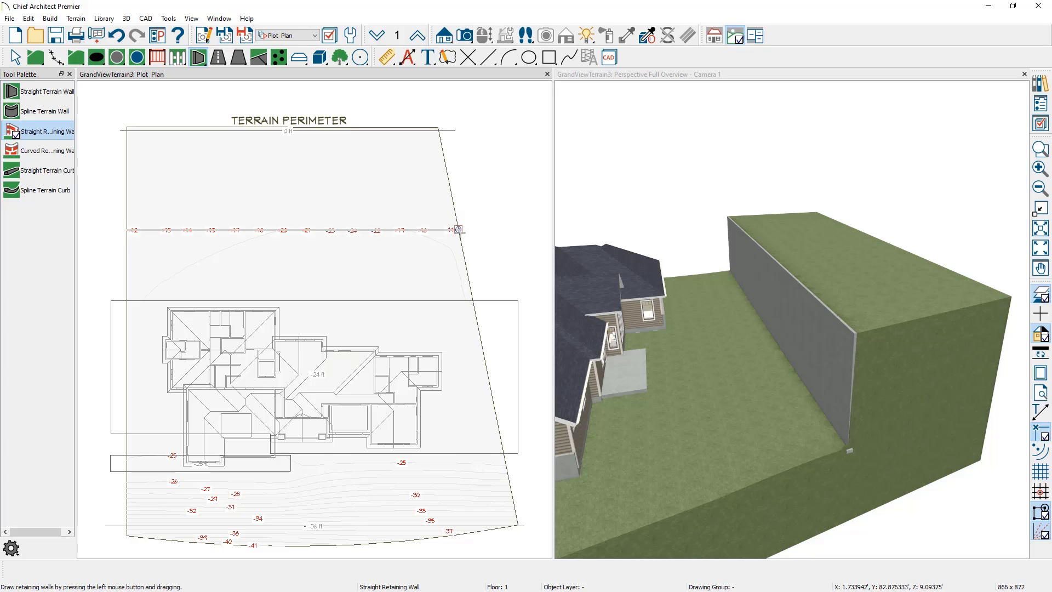
Draw an elevation line along the retaining wall from the lot's left edge to the right perimeter.
click(55, 57)
click(50, 115)
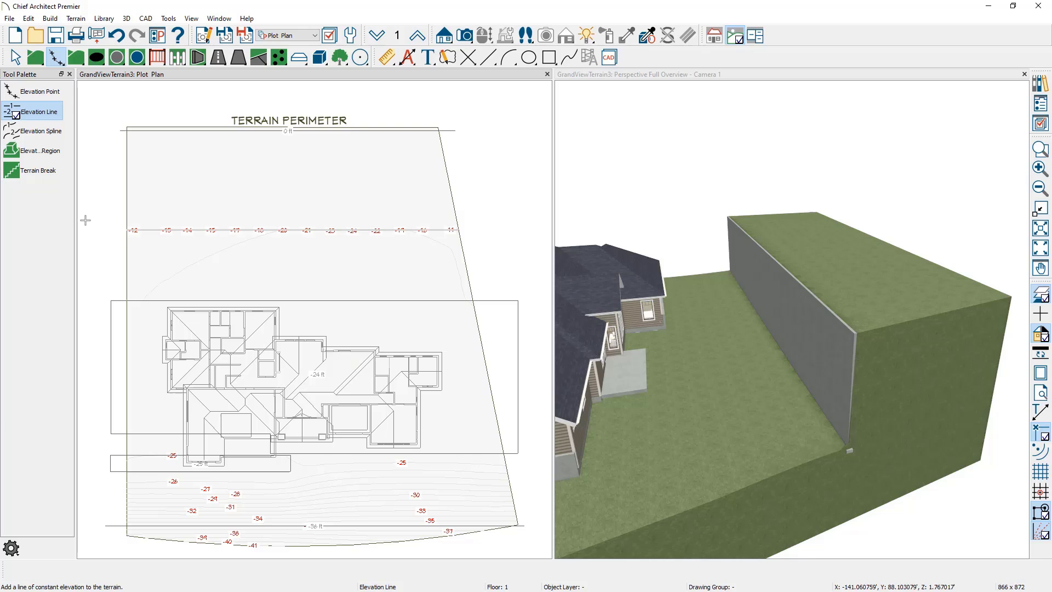
click(127, 228)
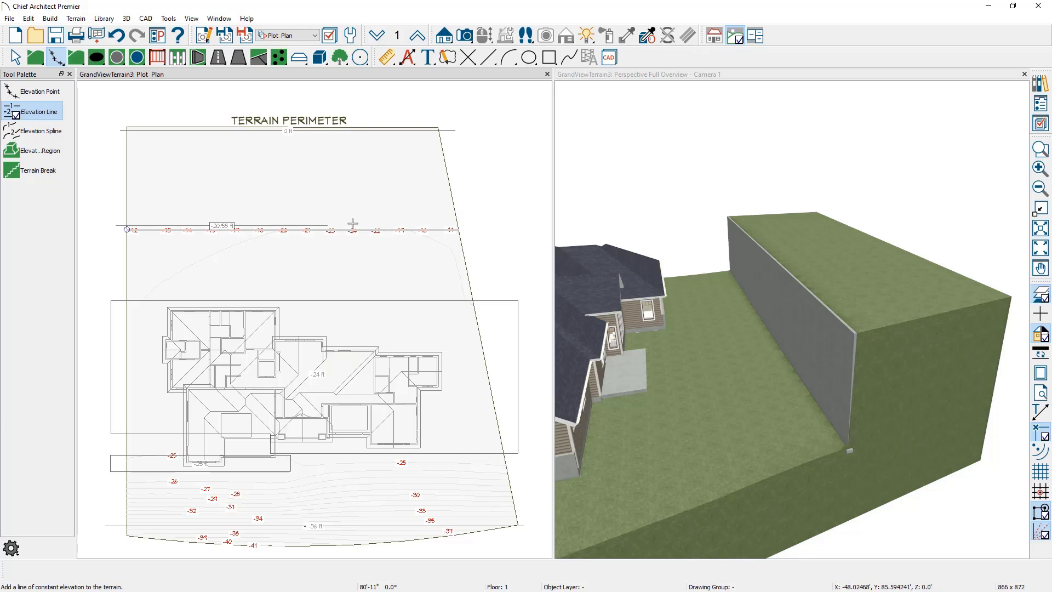
double_click(475, 228)
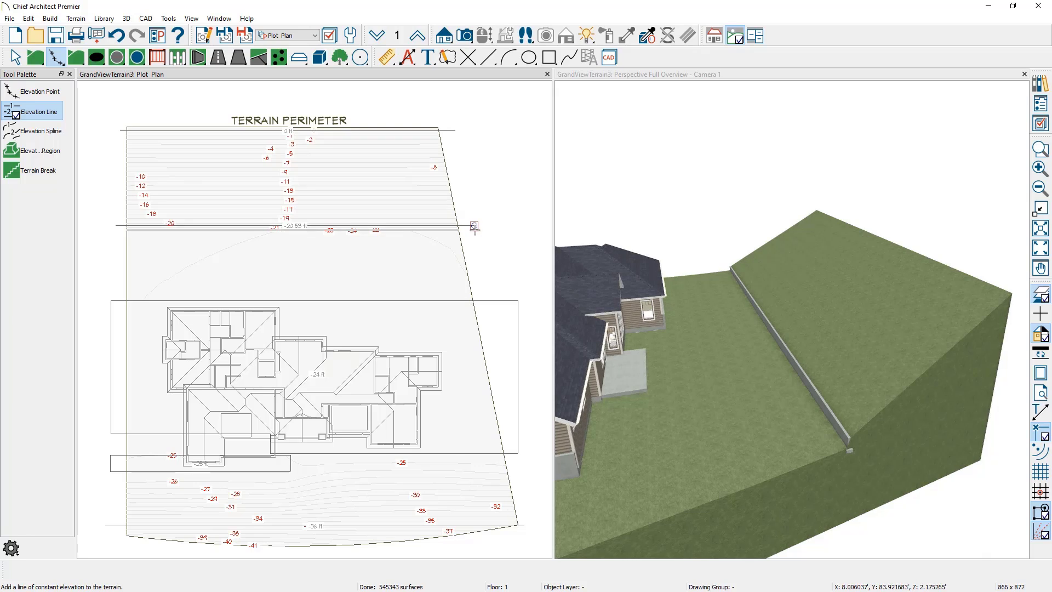
key(space)
Set the elevation line's Elevation to -18.
double_click(473, 225)
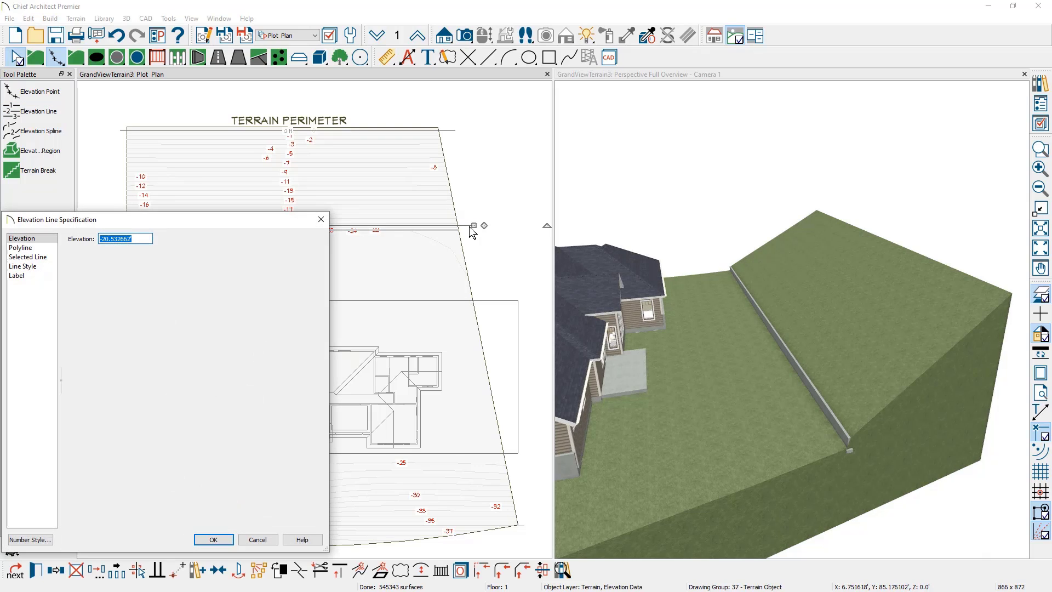
text(-18)
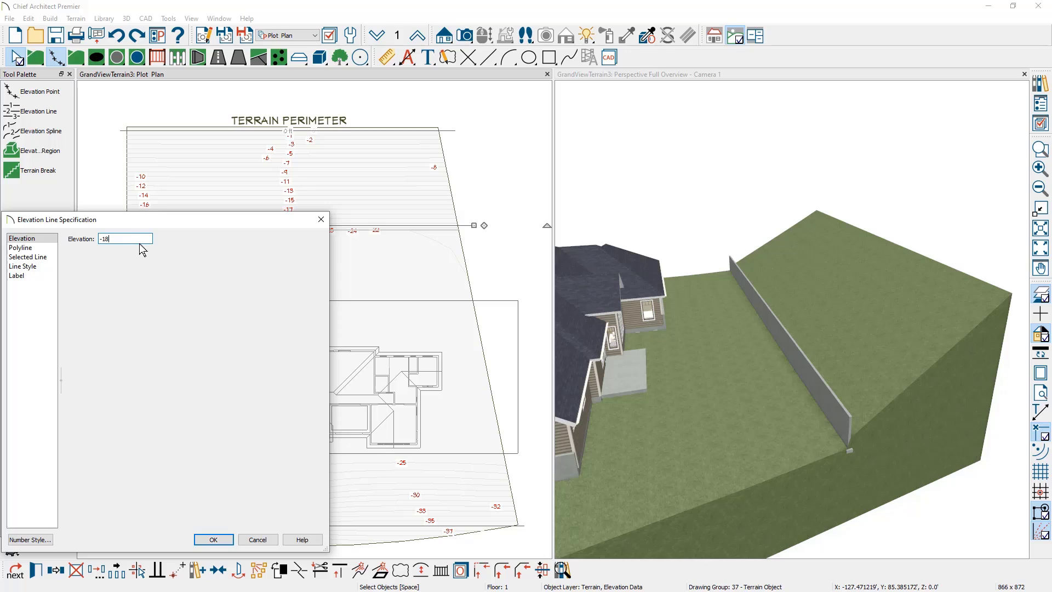
key(Return)
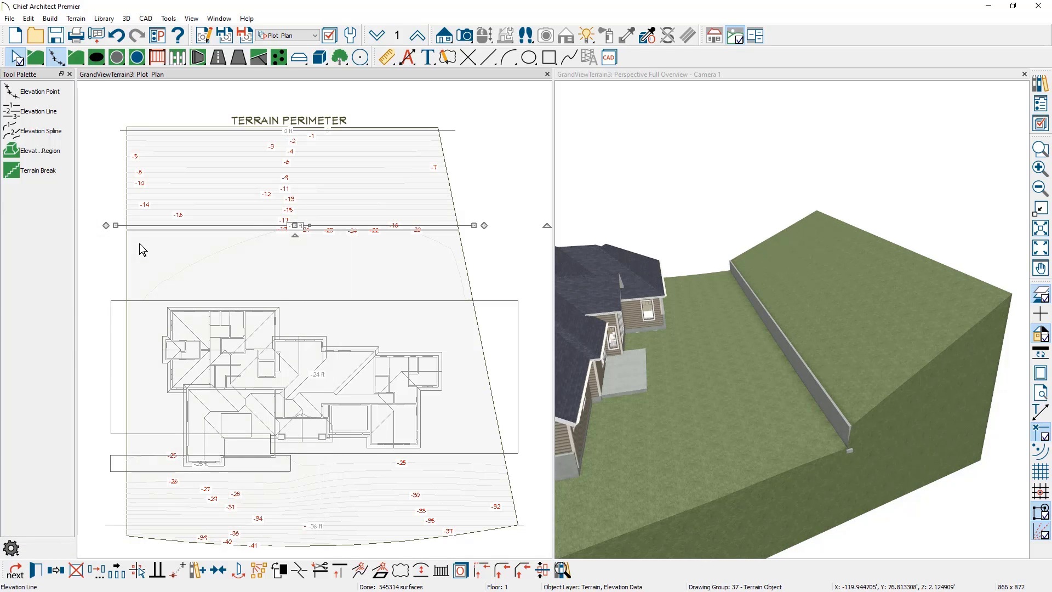
Drag the top edge of the -24 ft house pad region up to the retaining wall's elevation line.
click(121, 302)
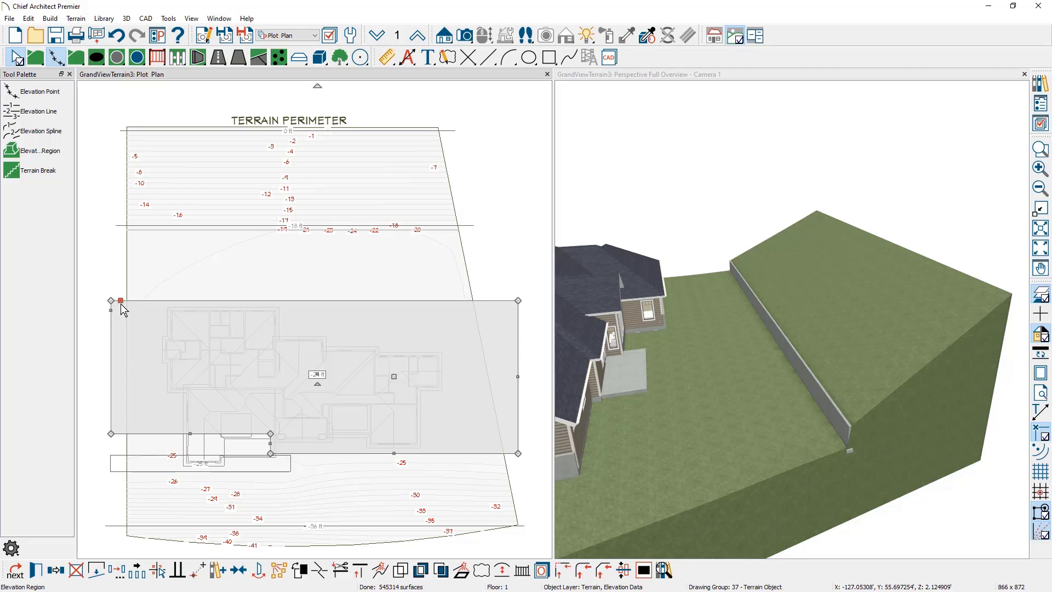
drag(116, 300, 87, 235)
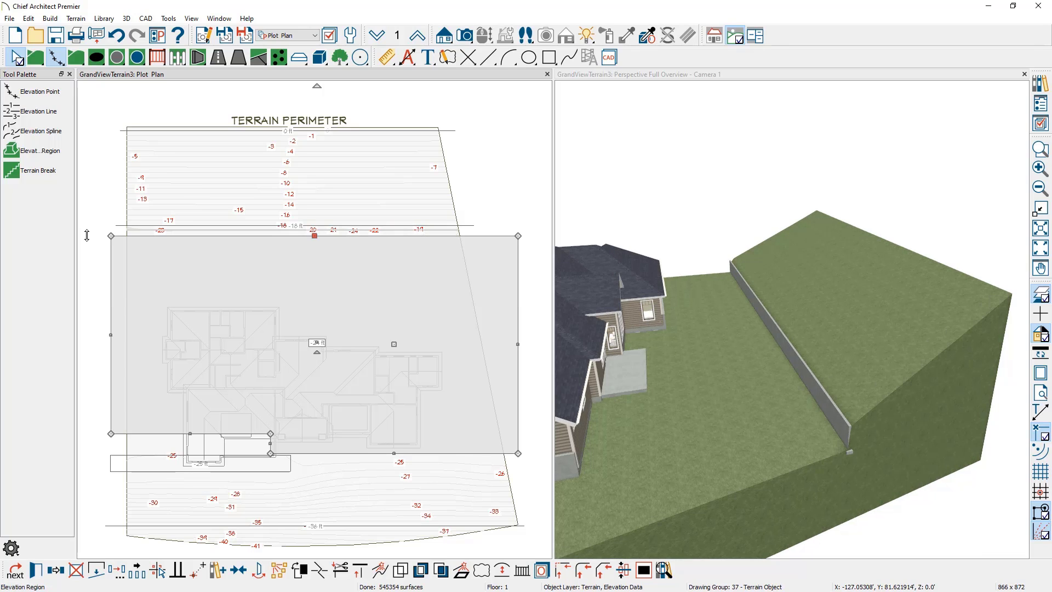